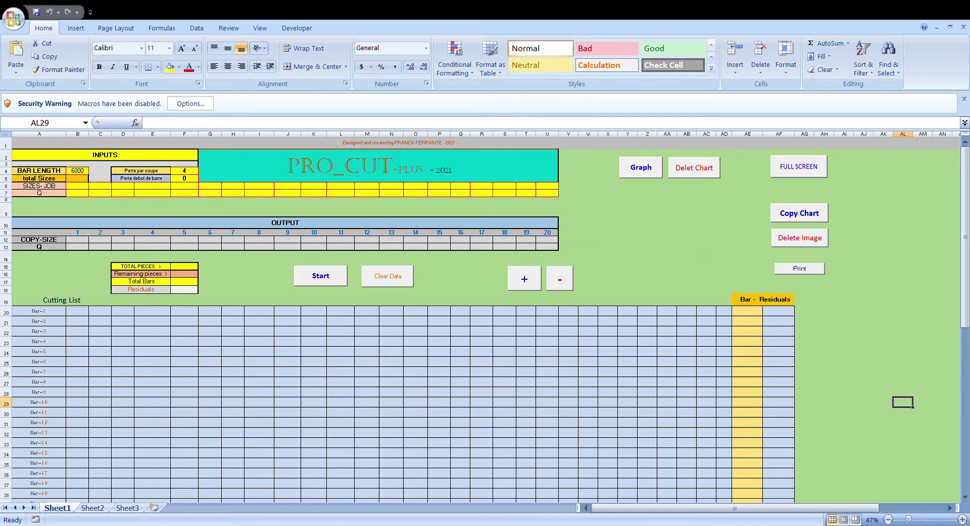
# - Enter the first job size 1200 with quantity 4 in column B of the inputs table
pyautogui.click(963, 519)
pyautogui.click(963, 519)
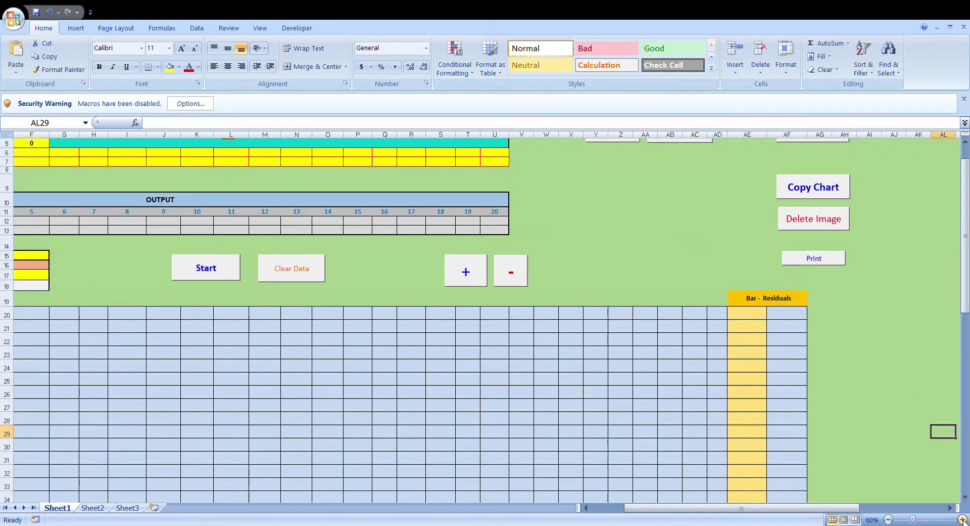
pyautogui.moveTo(741, 507); pyautogui.dragTo(709, 507)
pyautogui.scroll(2, 53, 284)
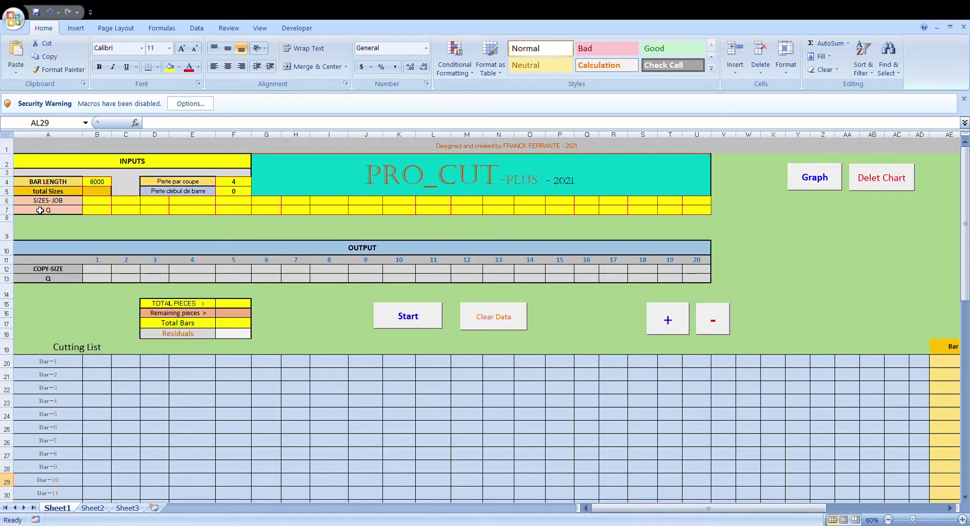
pyautogui.click(95, 202)
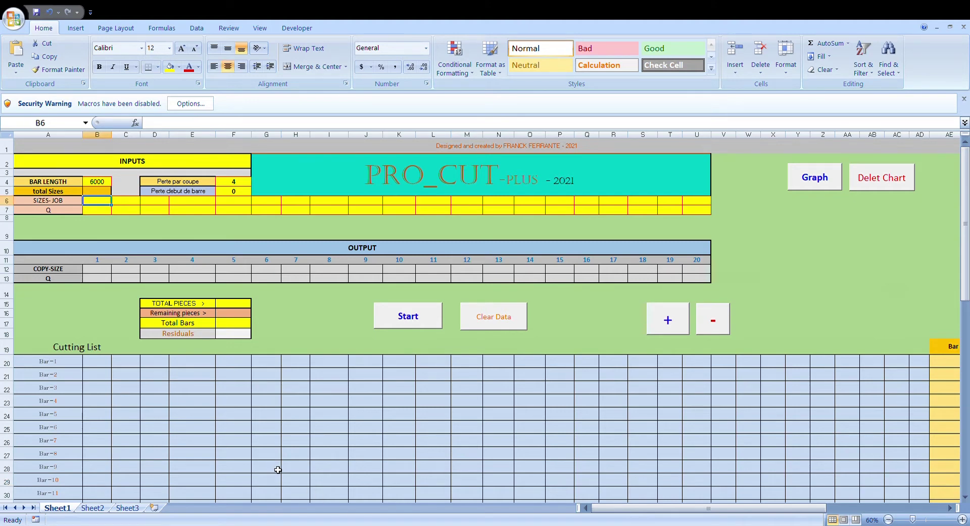
pyautogui.write('1200')
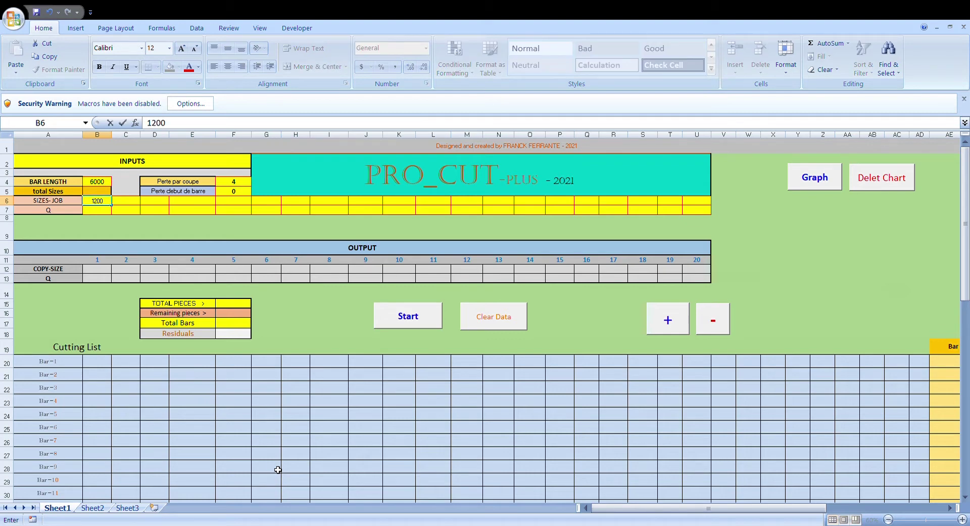
pyautogui.press('Return')
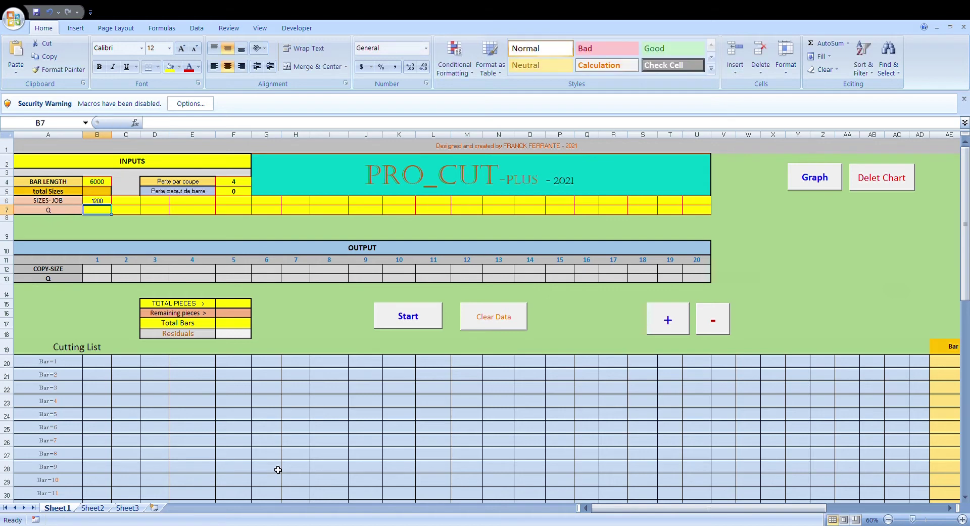
pyautogui.write('4')
pyautogui.press('Tab')
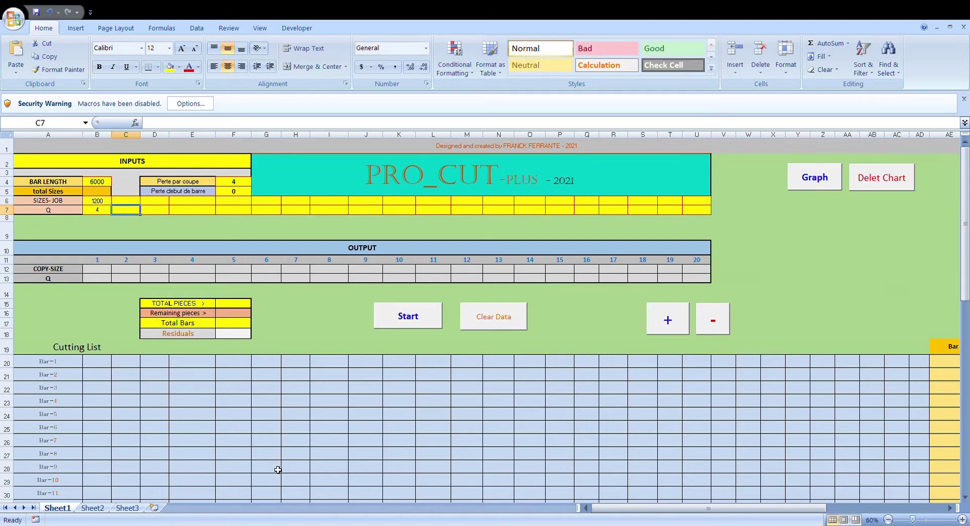
# - Enter the second job size 600 with quantity 2 in column C
pyautogui.press('Up')
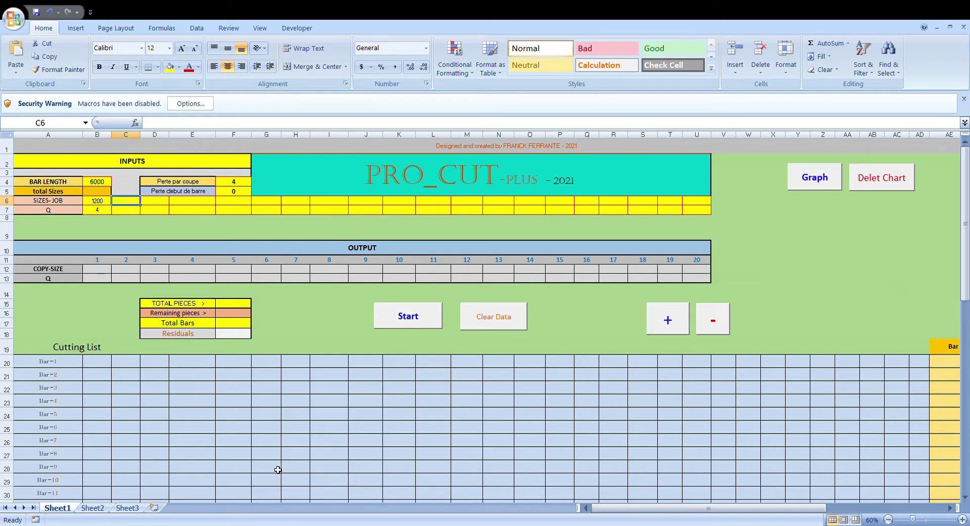
pyautogui.write('600')
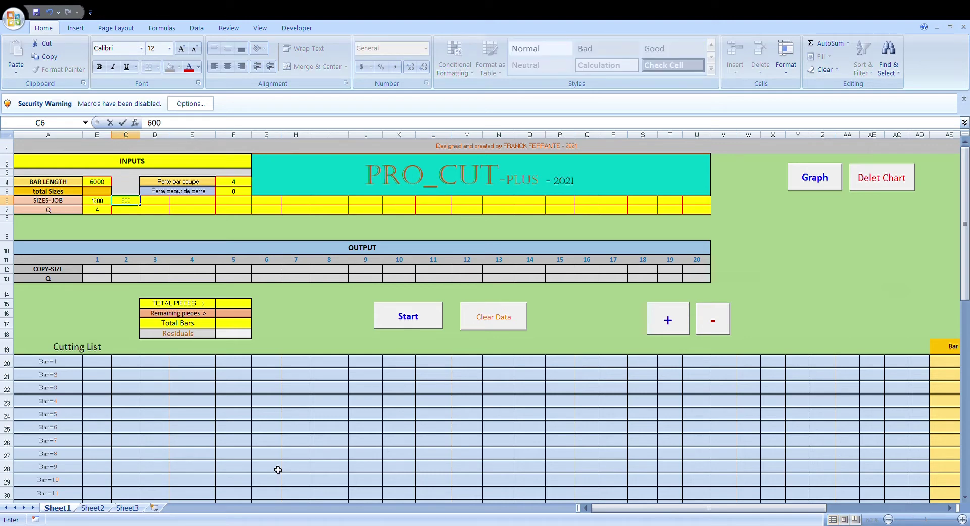
pyautogui.press('Return')
pyautogui.write('2')
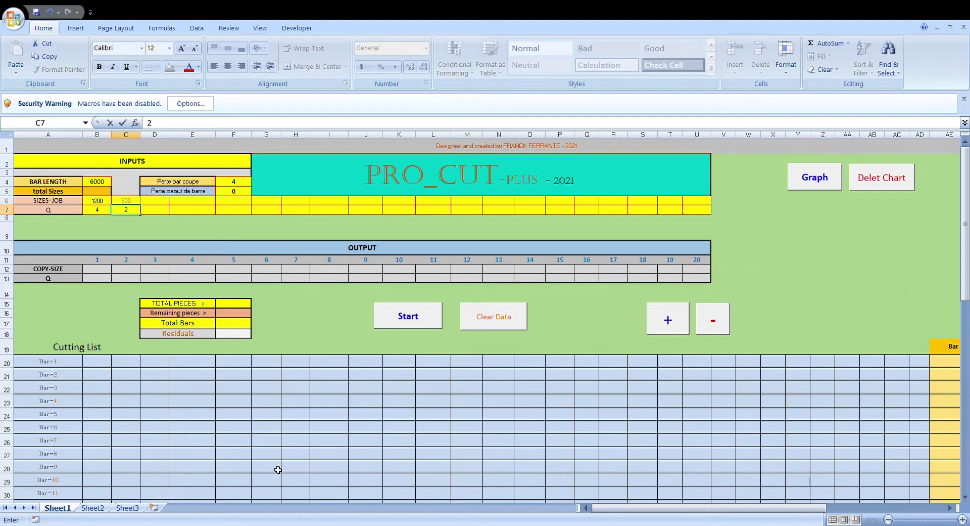
pyautogui.press('Tab')
# - Enter the third job size 3200 with quantity 4 in column D
pyautogui.press('Up')
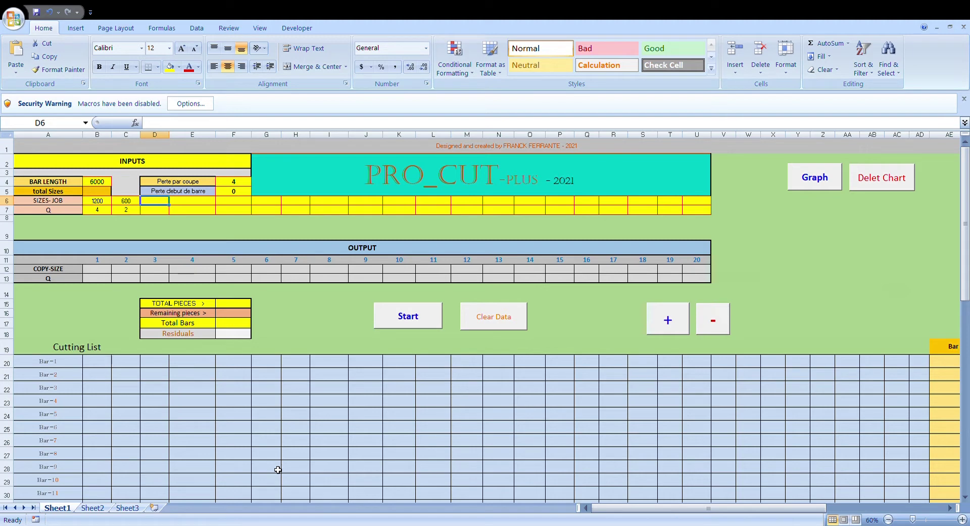
pyautogui.write('3')
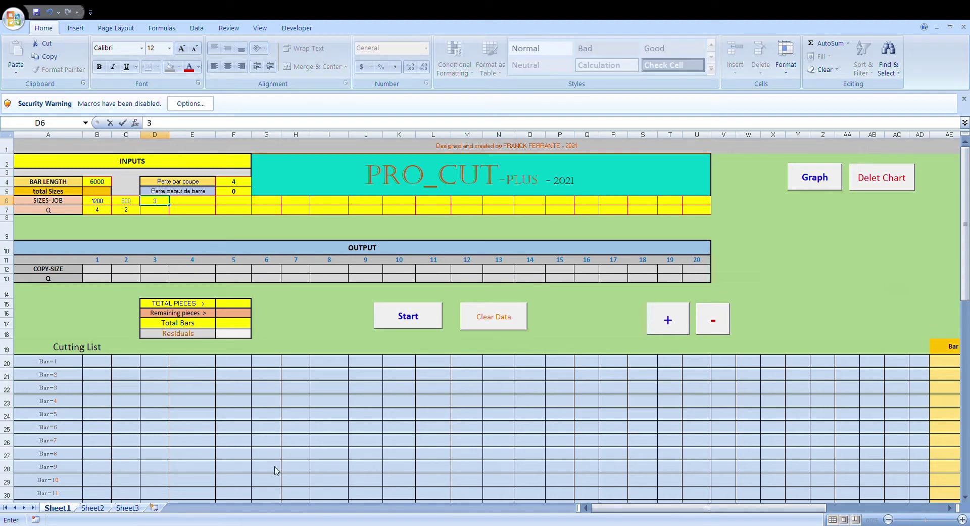
pyautogui.write('200')
pyautogui.press('Return')
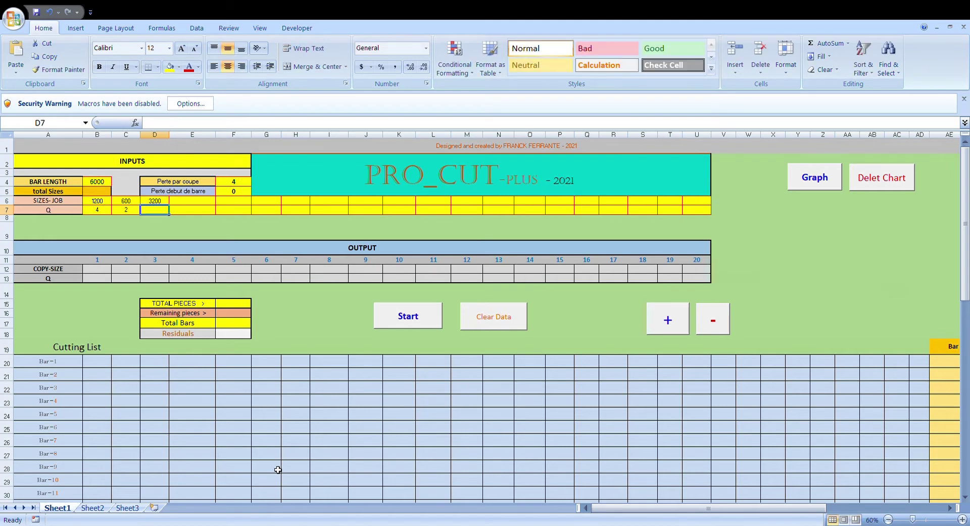
pyautogui.write('4')
pyautogui.press('Tab')
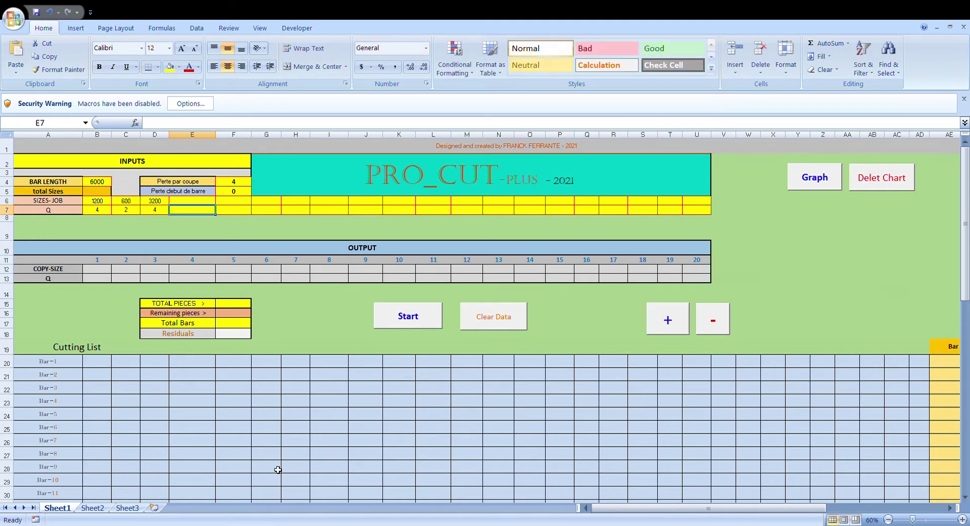
# - Enter the fourth job size 1800 with quantity 6 in column E
pyautogui.write('6')
pyautogui.press('Up')
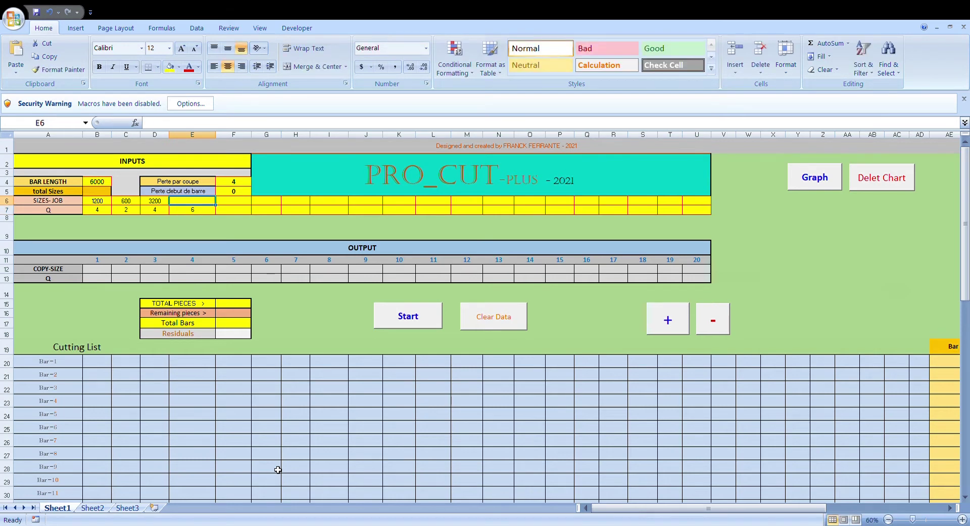
pyautogui.write('1')
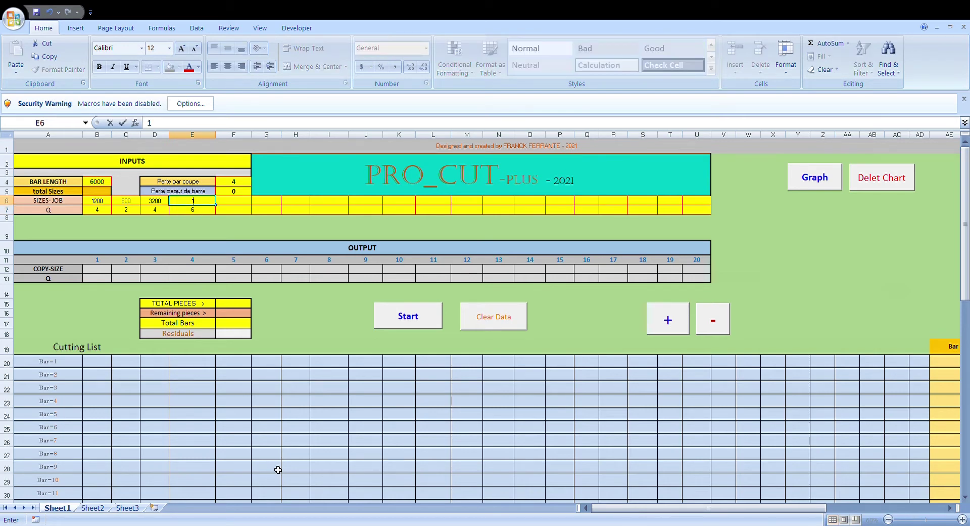
pyautogui.write('800')
pyautogui.press('Tab')
# - Enter the fifth job size 900 with quantity 4 in column F
pyautogui.press('Up')
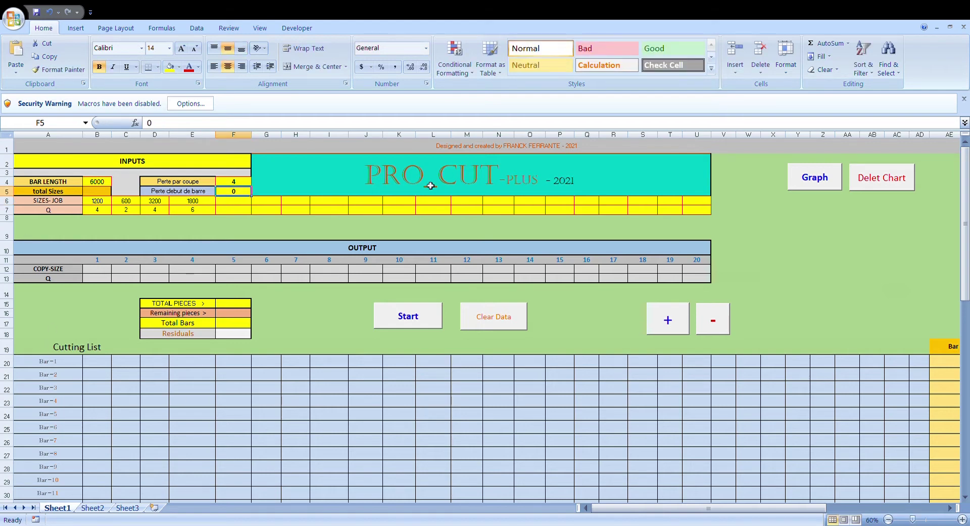
pyautogui.press('Down')
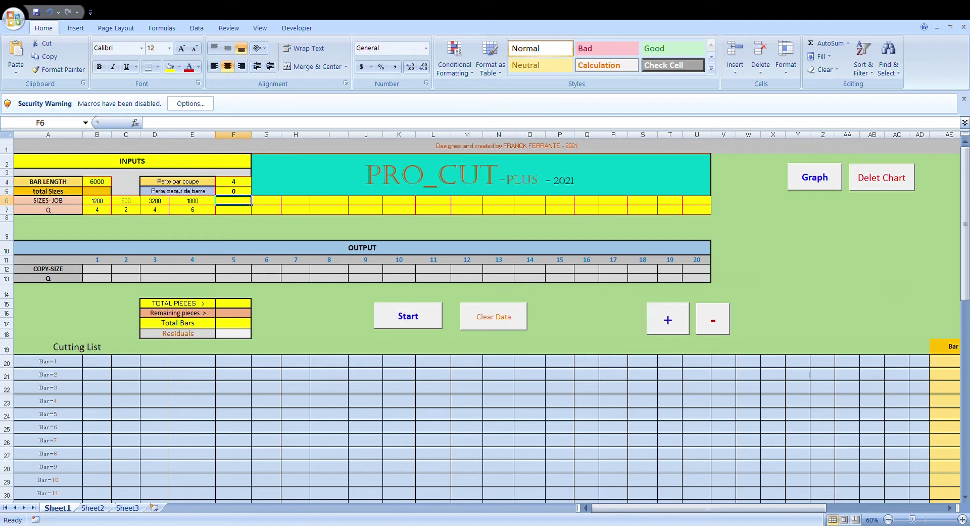
pyautogui.write('900')
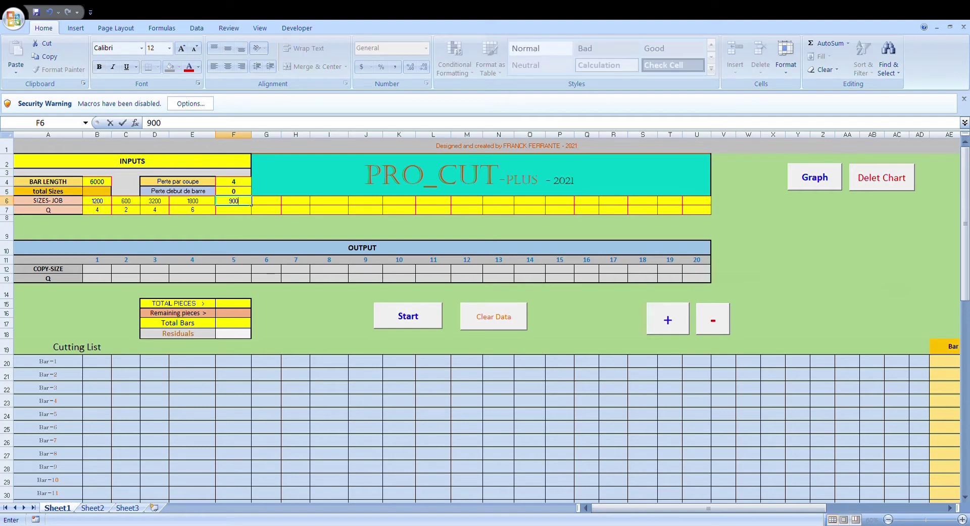
pyautogui.press('Return')
pyautogui.write('4')
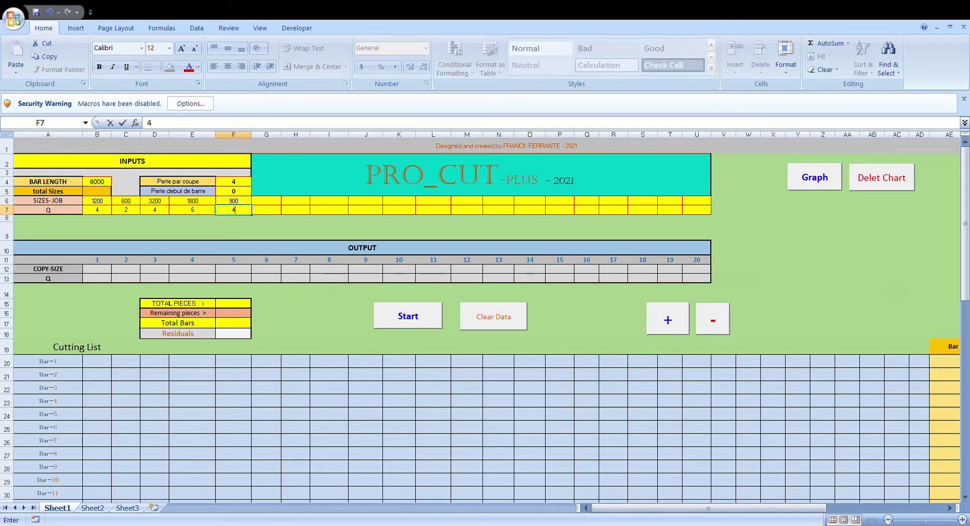
# - Enter the sixth job size 250 with quantity 4 in column G
pyautogui.click(266, 200)
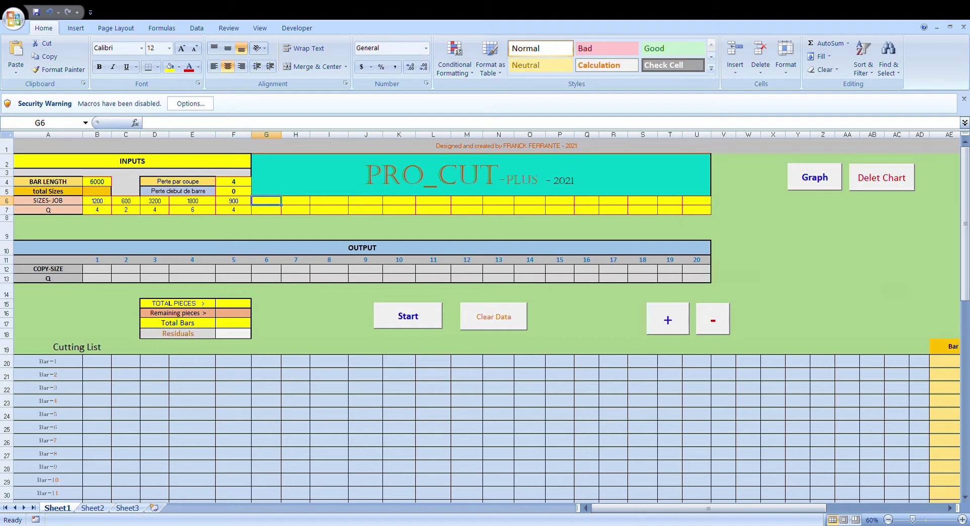
pyautogui.write('250')
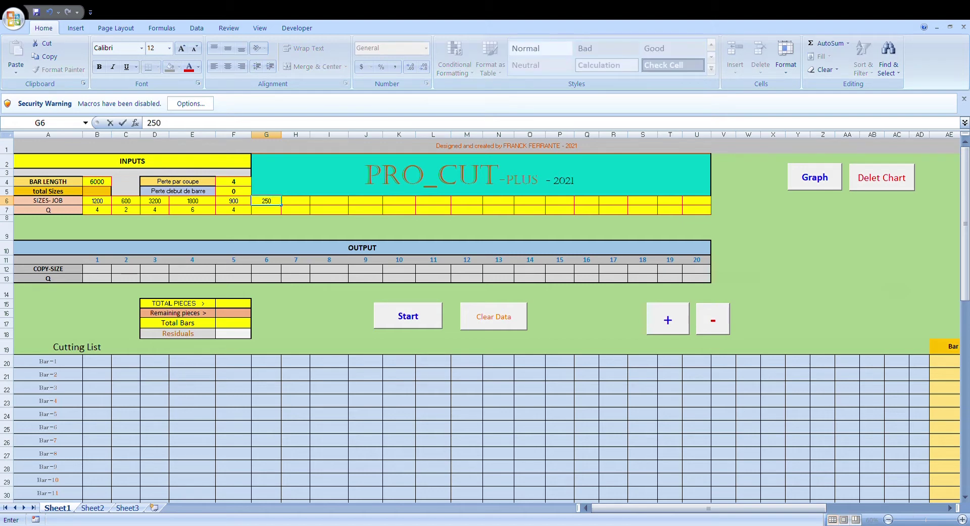
pyautogui.press('Return')
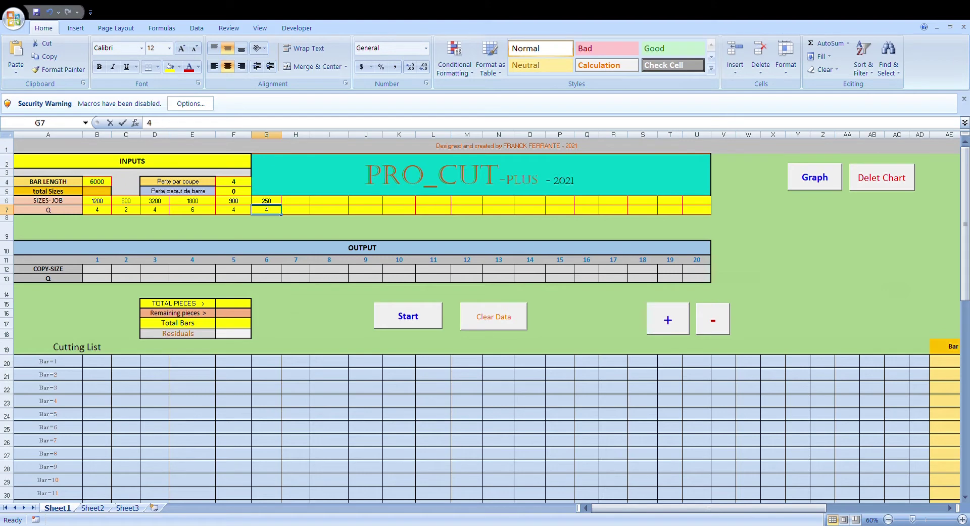
pyautogui.write('4')
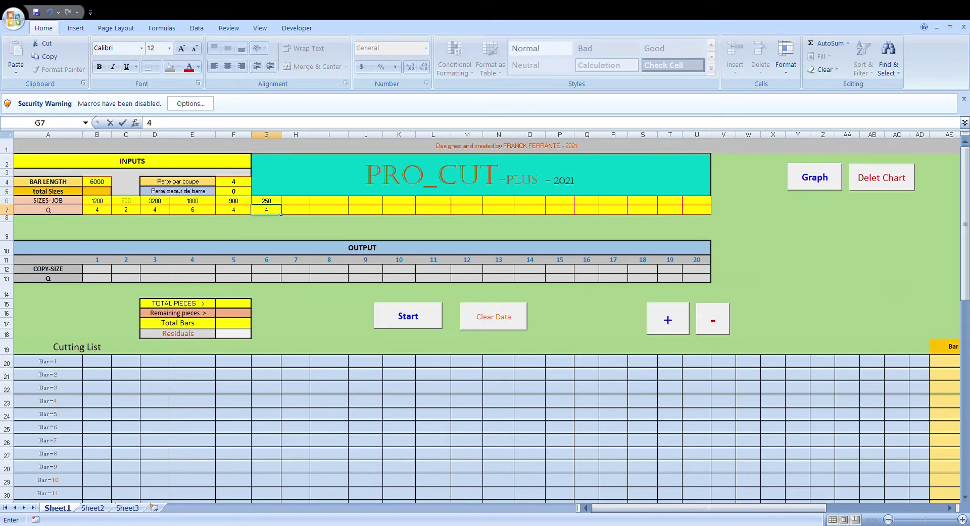
# - Enter the seventh job size 2800 with quantity 2 in column H
pyautogui.click(295, 200)
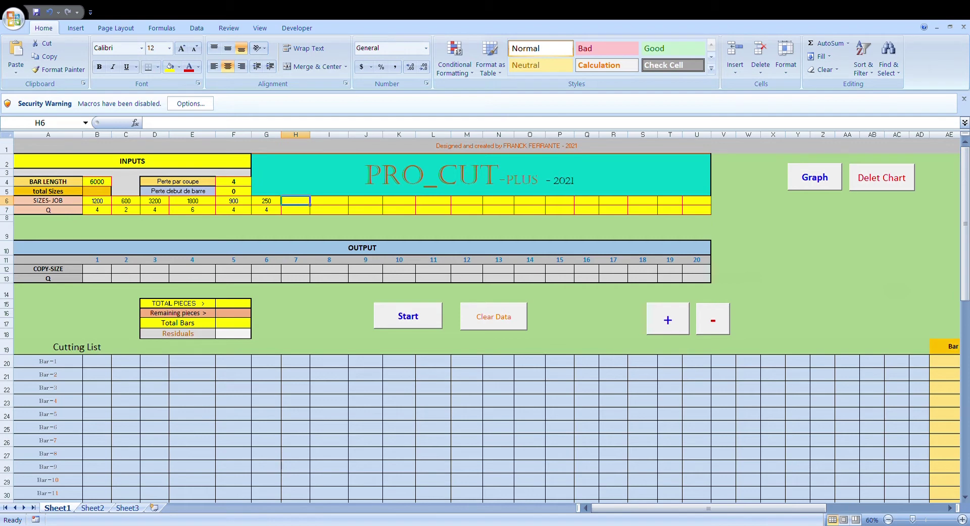
pyautogui.write('2800')
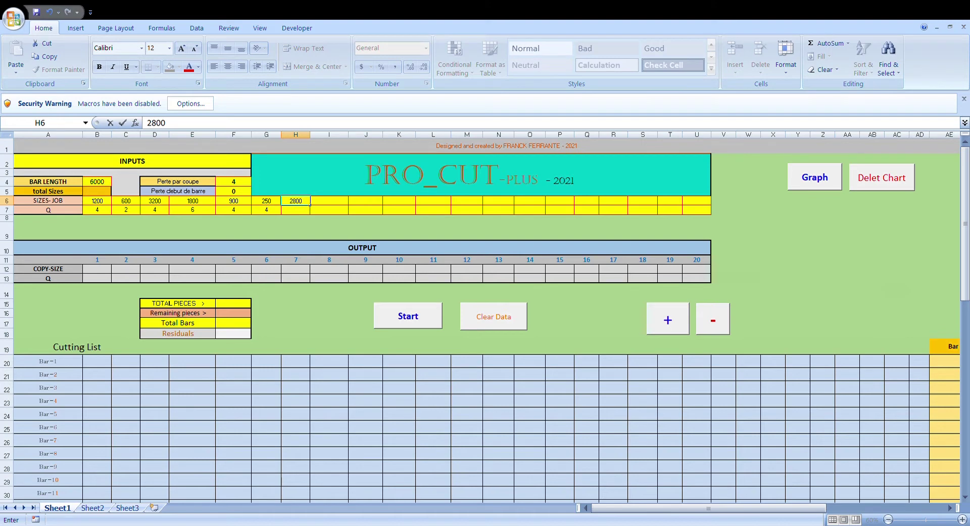
pyautogui.press('Return')
pyautogui.write('2')
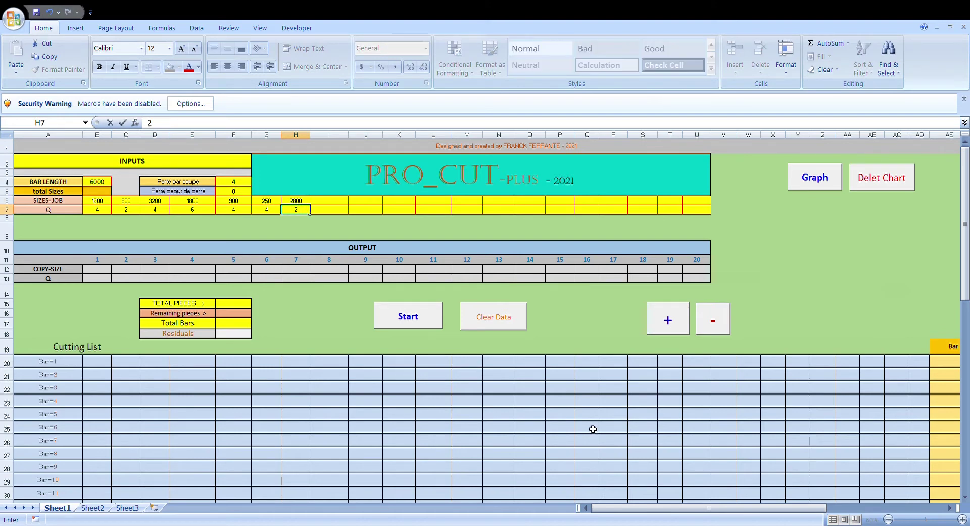
pyautogui.click(305, 303)
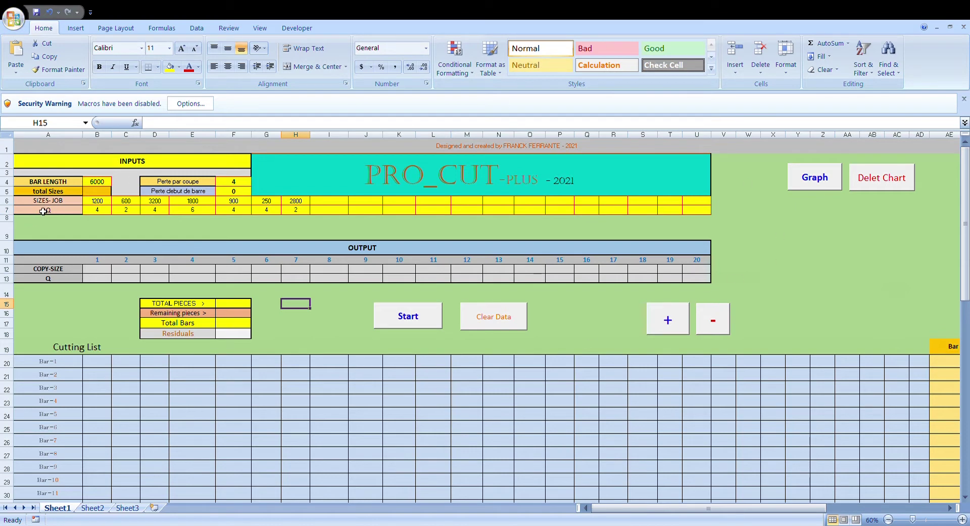
# - Set the bar length to 6500 and the loss per cut (Perte par coupe) to 6
pyautogui.click(105, 183)
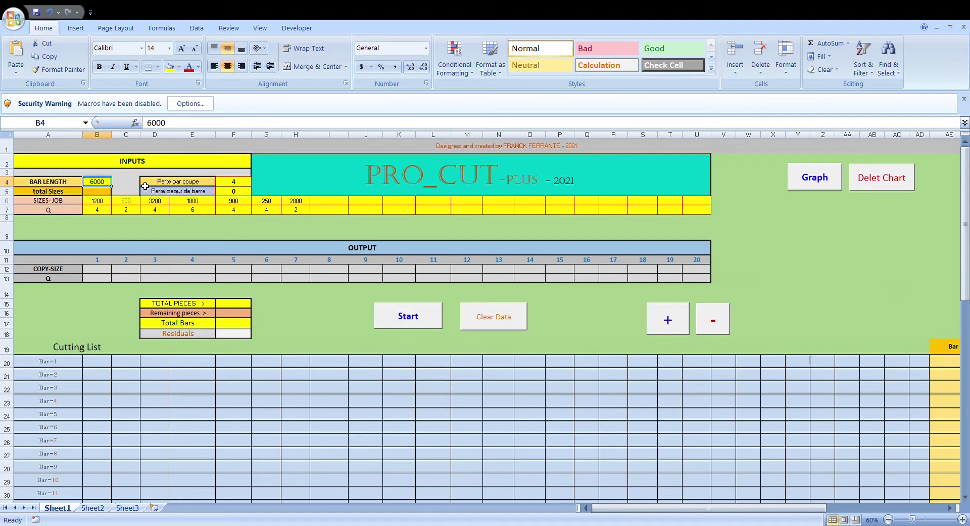
pyautogui.write('6500')
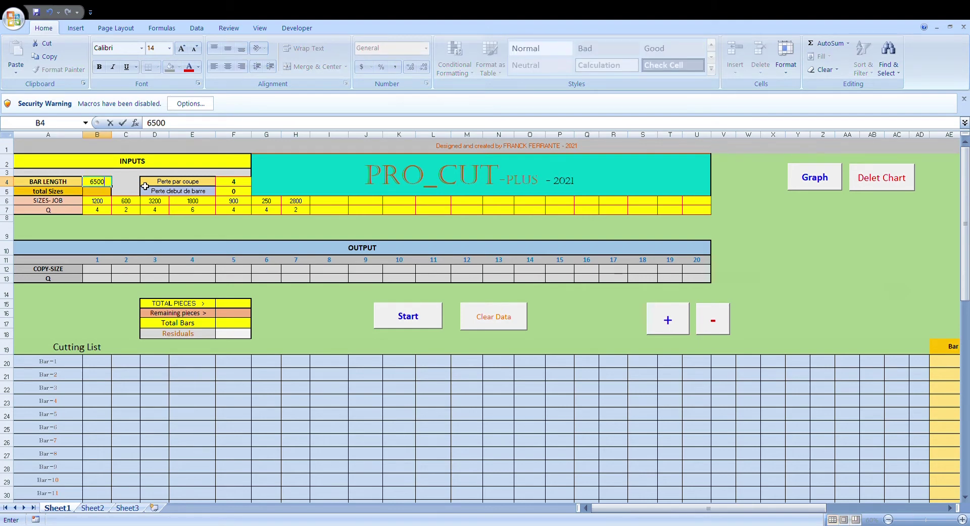
pyautogui.click(239, 182)
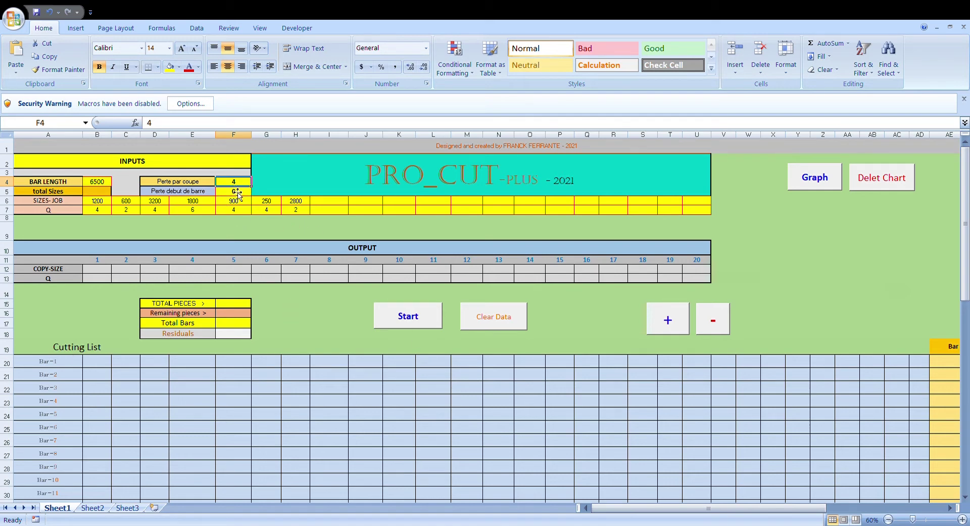
pyautogui.write('6')
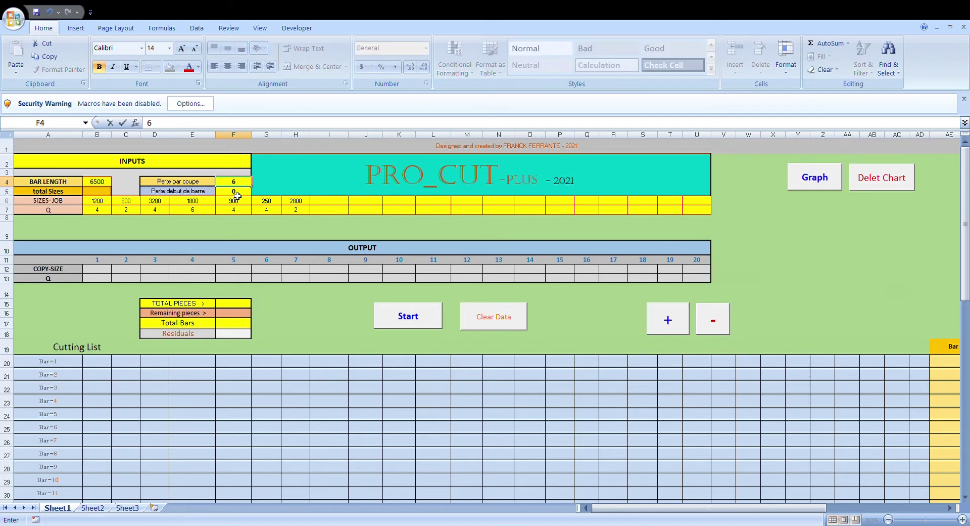
pyautogui.press('Return')
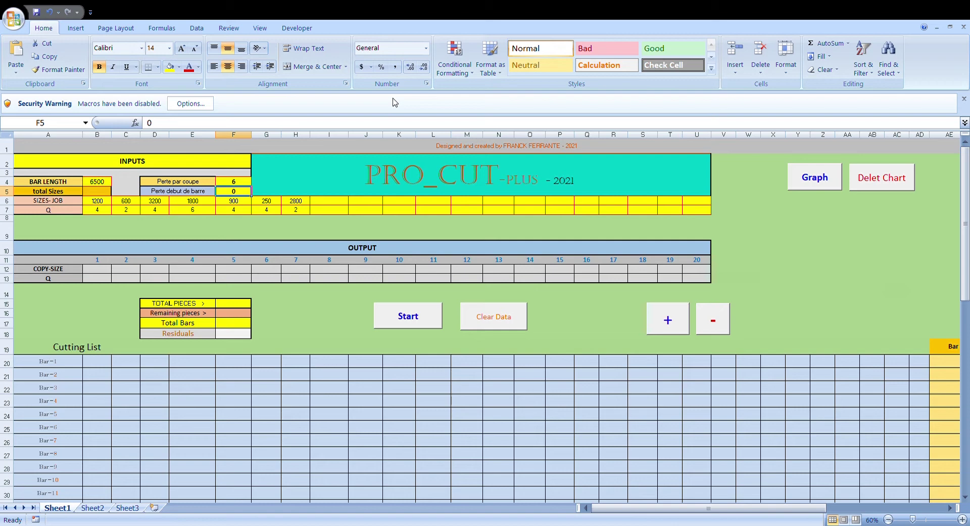
# - Set the loss at the start of the bar (Perte debut de barre) to 10
pyautogui.write('1')
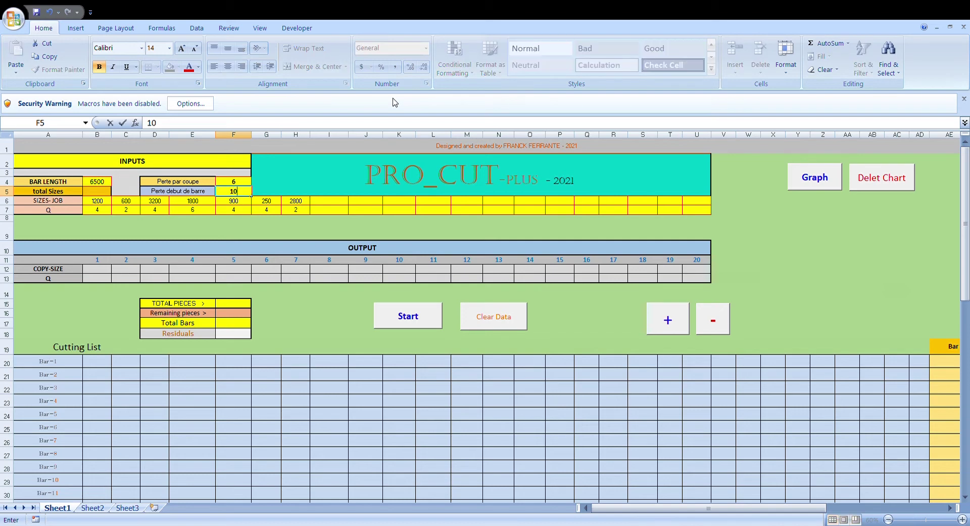
pyautogui.write('0')
pyautogui.click(319, 231)
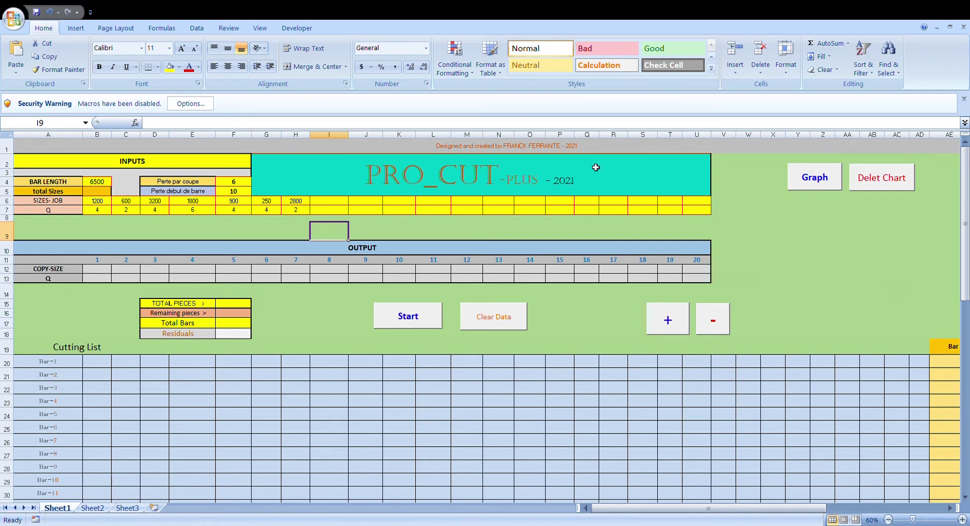
pyautogui.click(239, 194)
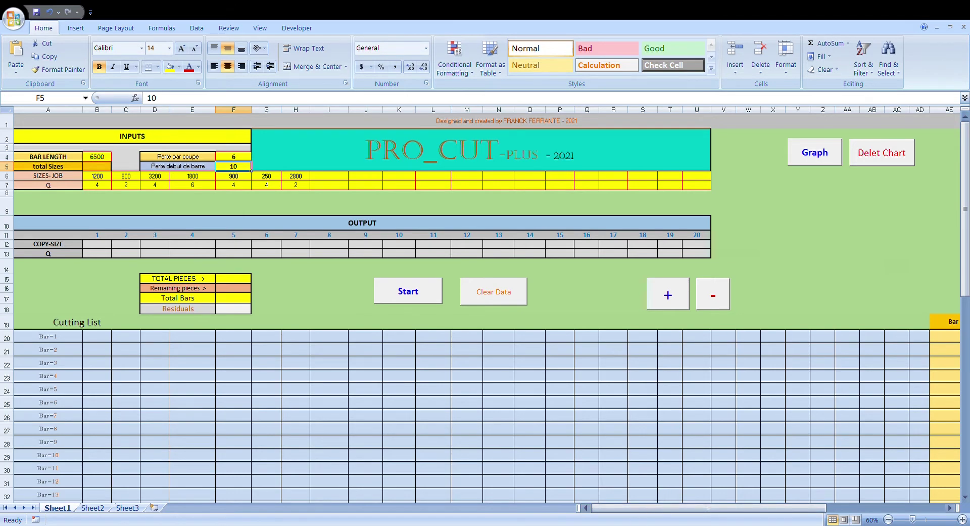
# - Run the bar cutting optimization on the entered sizes and dismiss its completion messages
pyautogui.moveTo(616, 510); pyautogui.dragTo(655, 510)
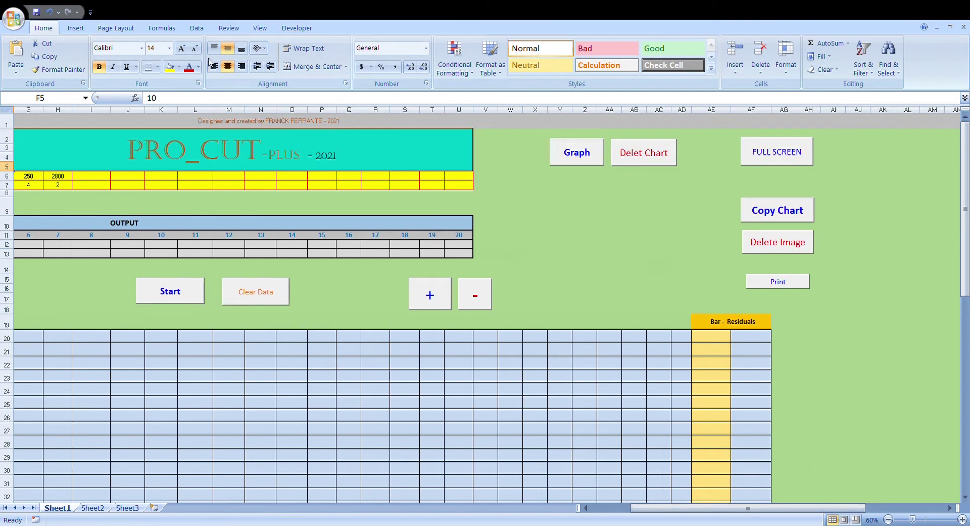
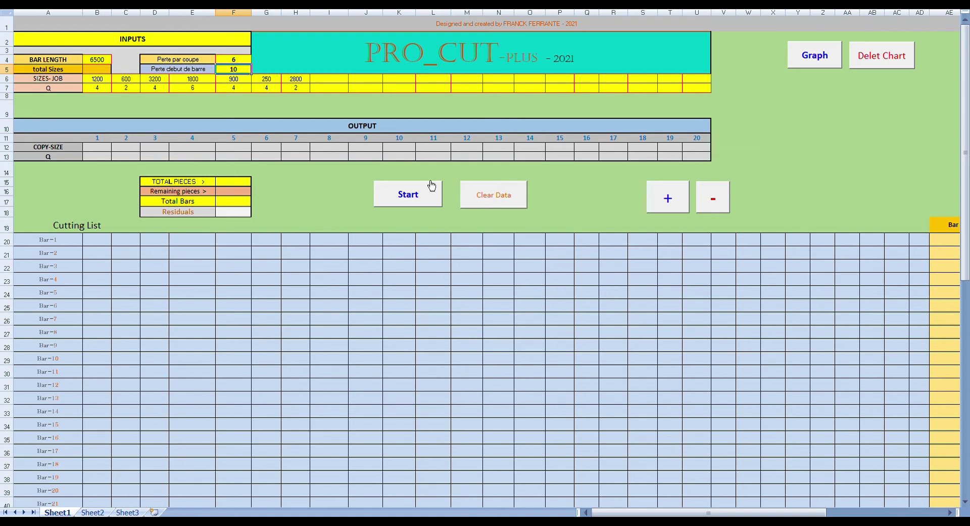
pyautogui.click(412, 196)
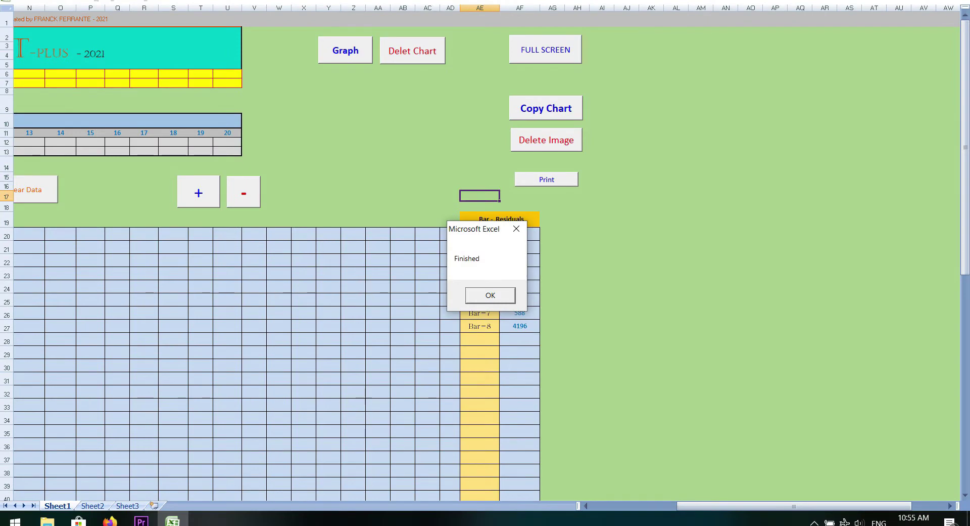
pyautogui.press('Return')
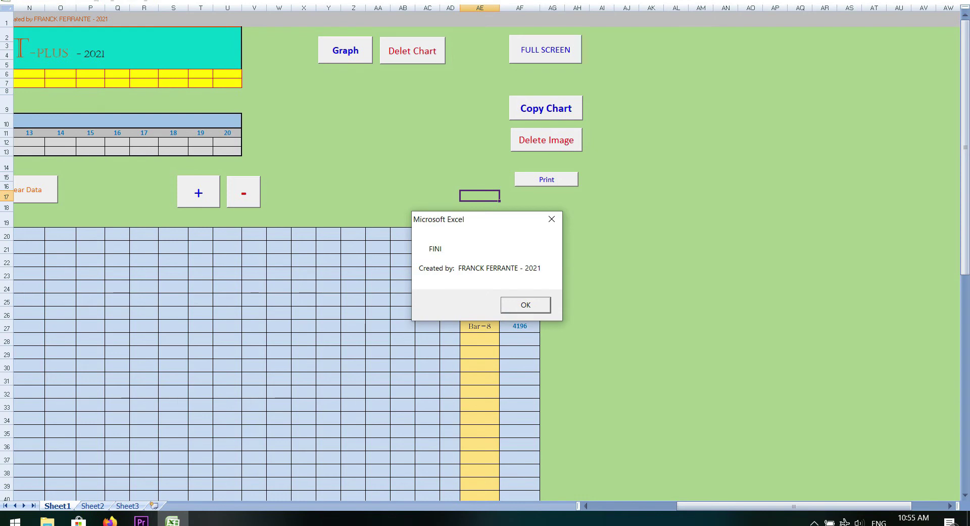
pyautogui.press('Return')
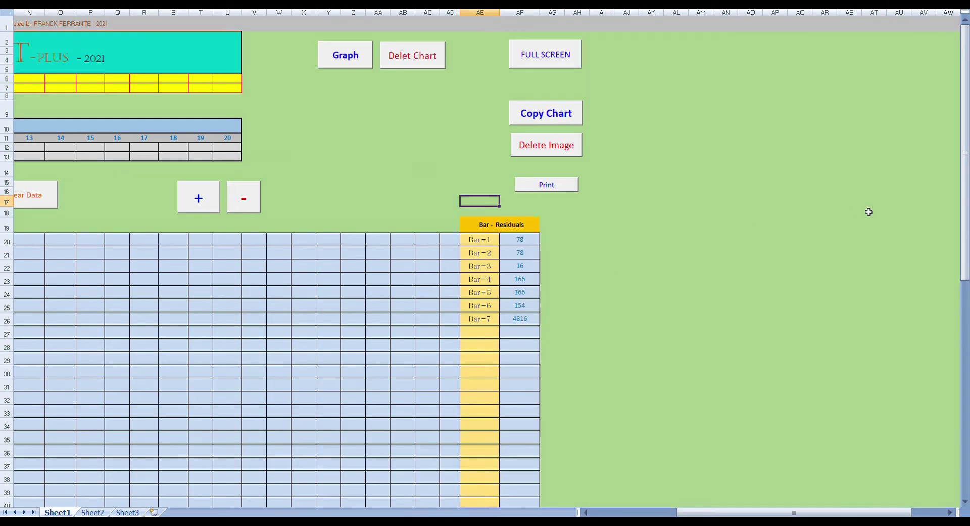
pyautogui.moveTo(878, 512); pyautogui.dragTo(607, 512)
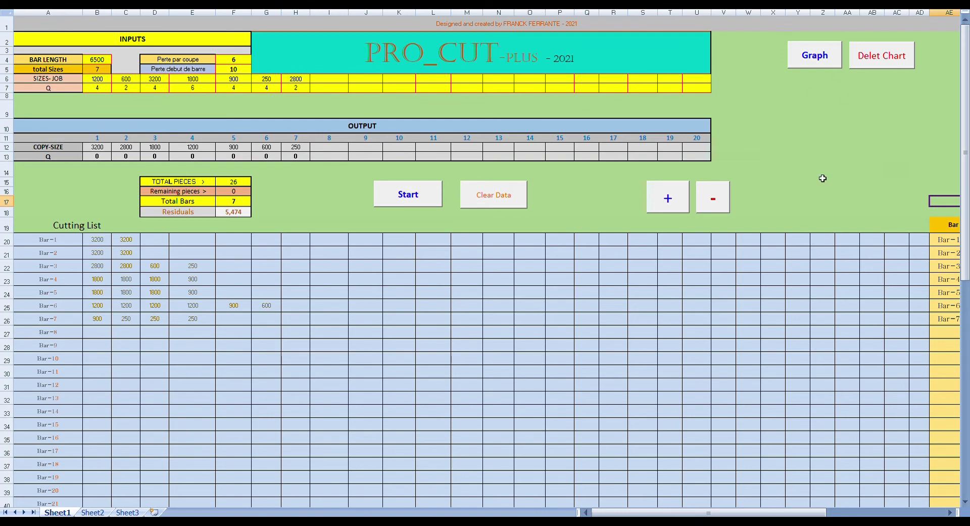
# - Exit the full-screen view and set the sheet zoom to 50% so inputs, cutting list and residuals fit together
pyautogui.moveTo(671, 515); pyautogui.dragTo(725, 514)
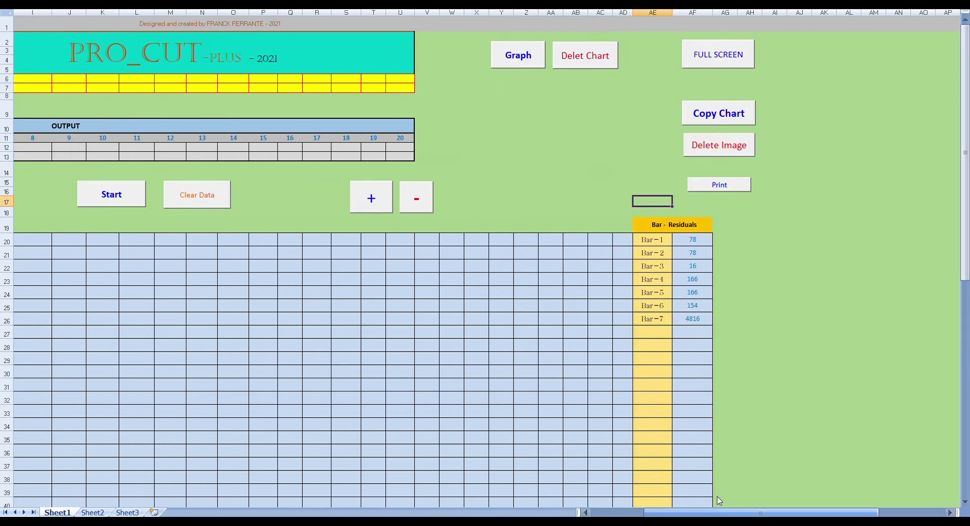
pyautogui.click(705, 58)
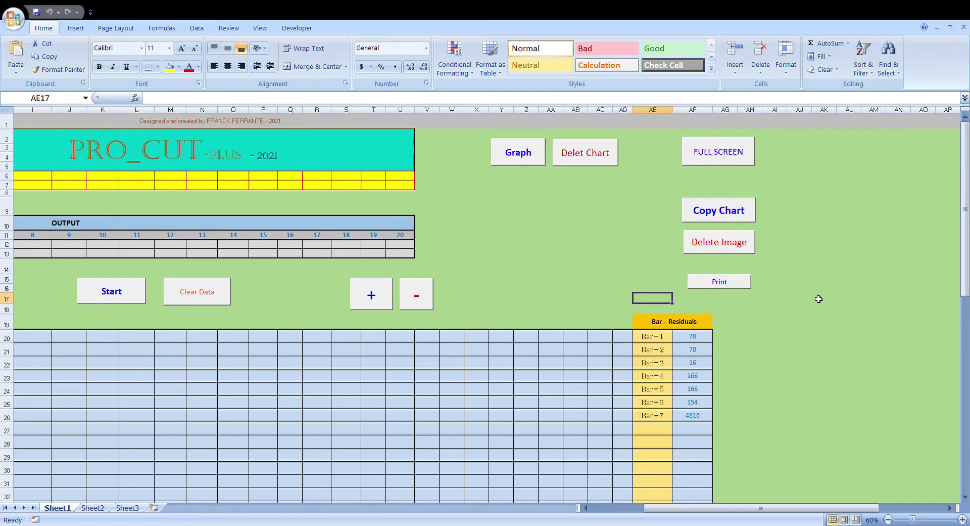
pyautogui.moveTo(804, 510); pyautogui.dragTo(773, 510)
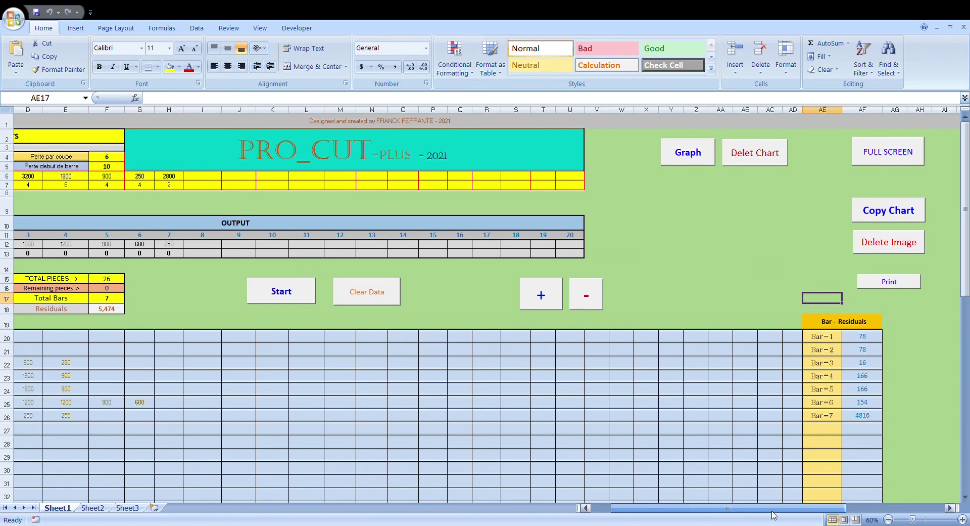
pyautogui.click(888, 520)
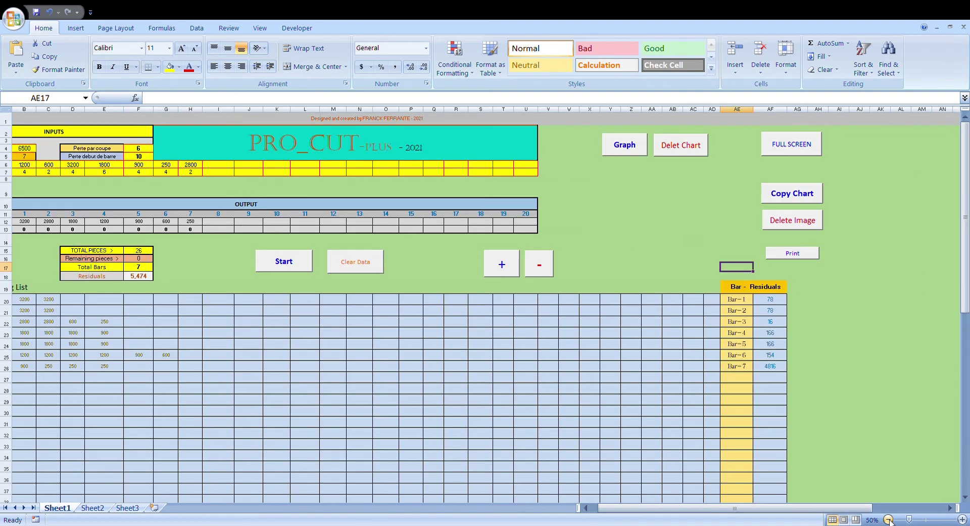
pyautogui.click(888, 519)
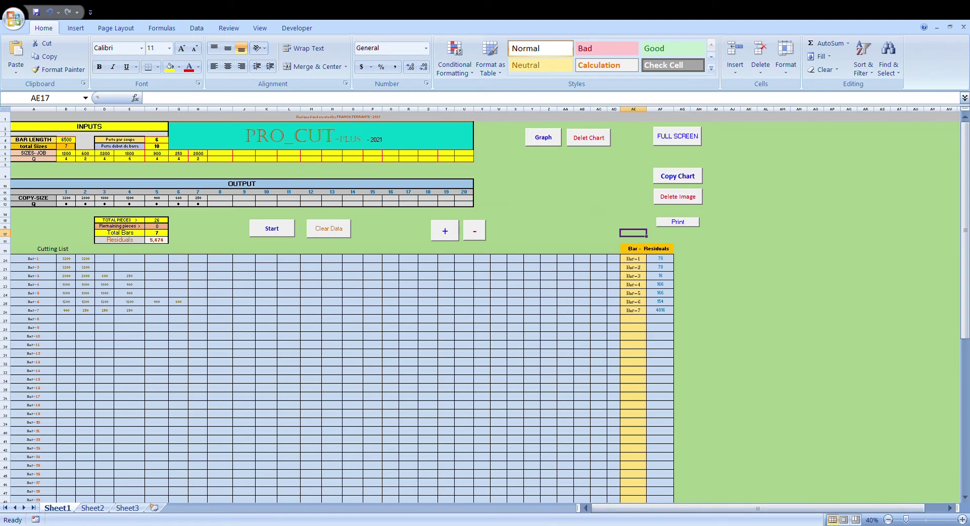
pyautogui.click(962, 519)
pyautogui.scroll(2, 834, 404)
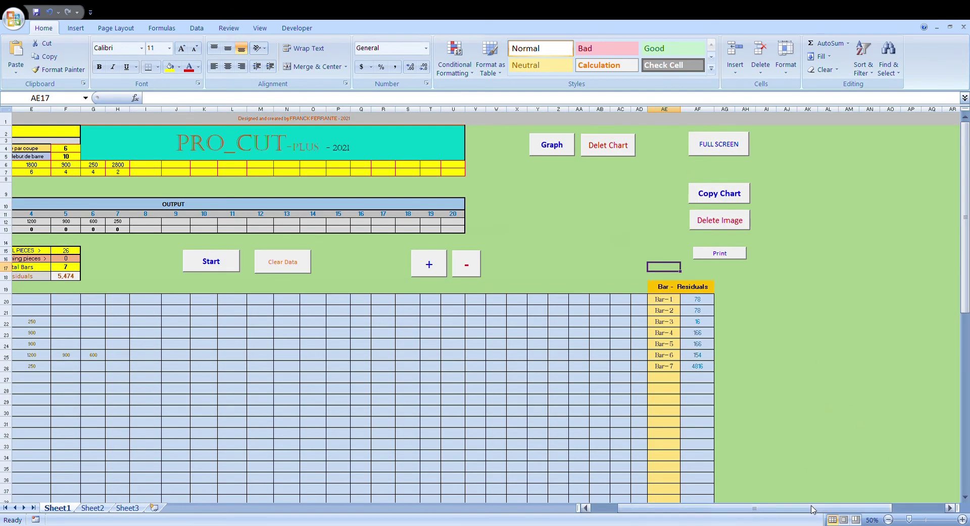
pyautogui.hscroll(-3, 789, 519)
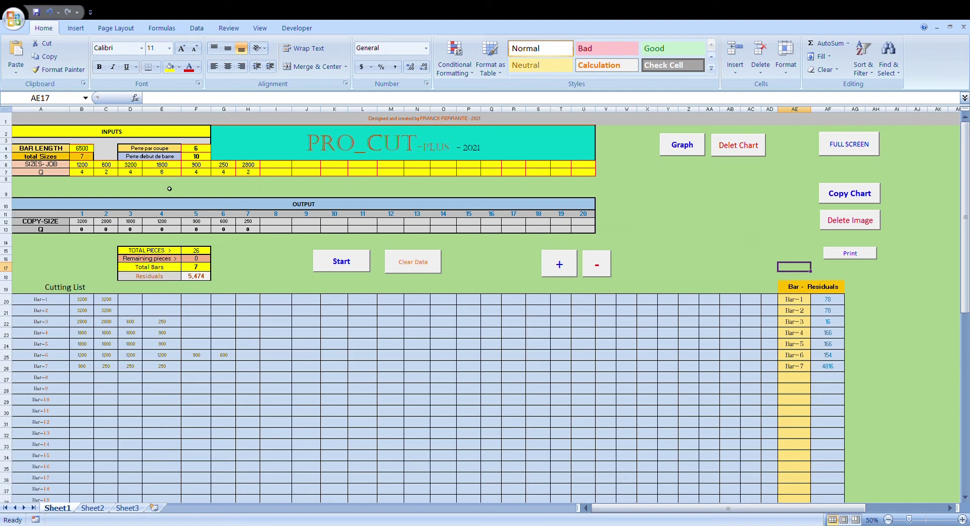
# - Generate the Bar Residuals chart, copy its enlarged version as a picture, and shrink the original chart
pyautogui.click(683, 145)
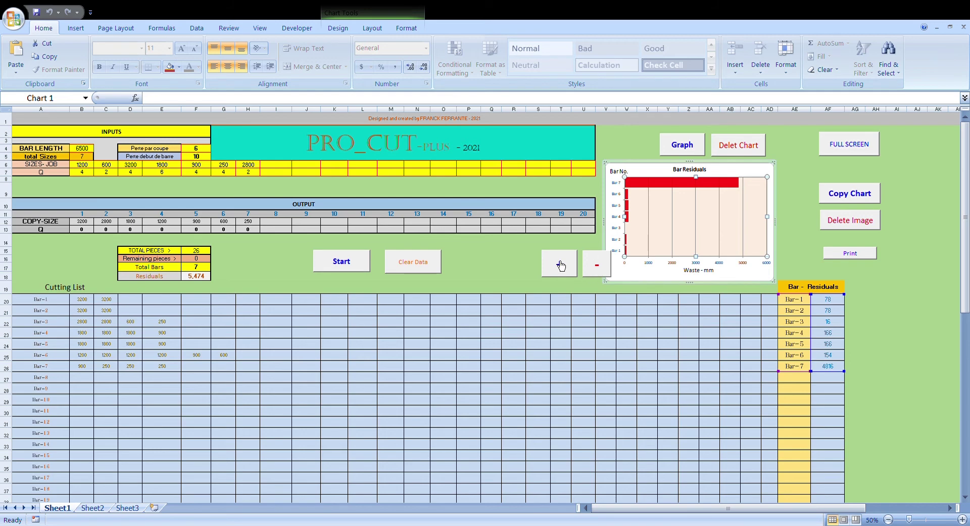
pyautogui.click(560, 264)
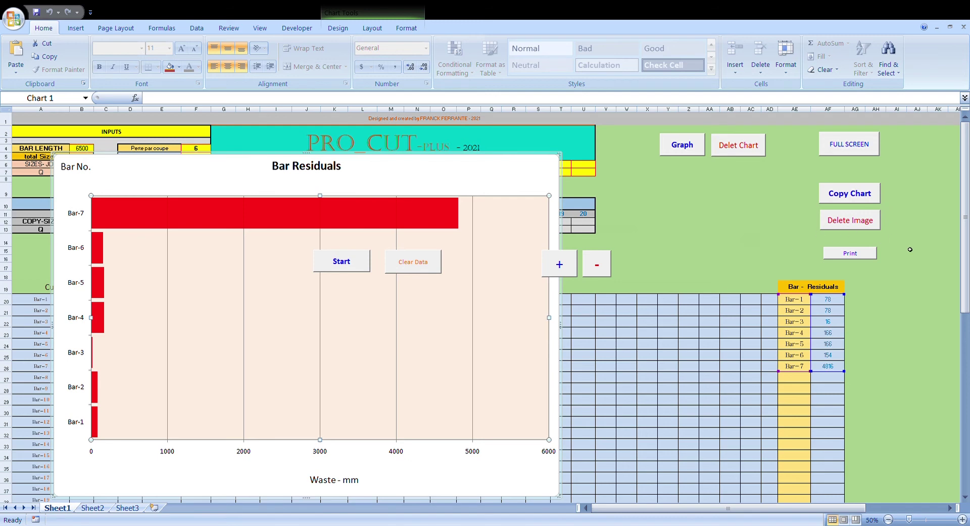
pyautogui.click(847, 195)
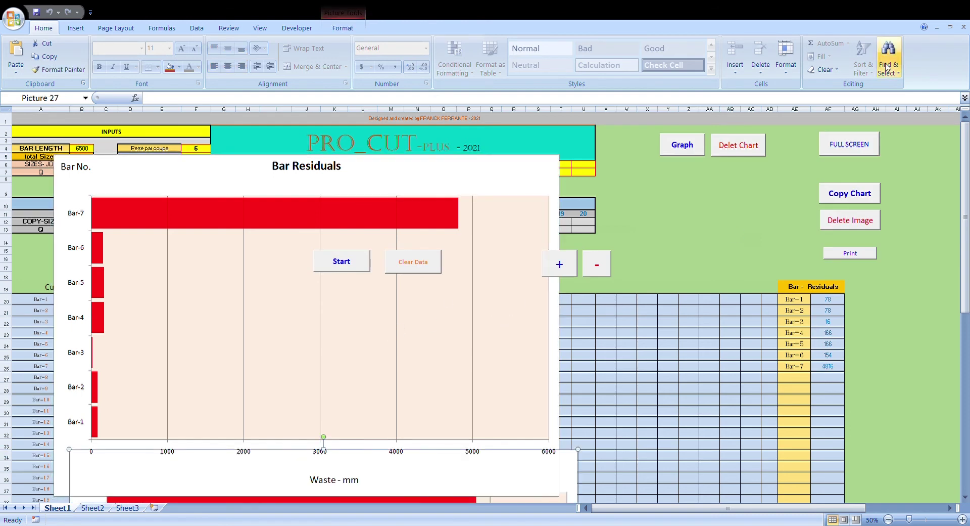
pyautogui.click(486, 185)
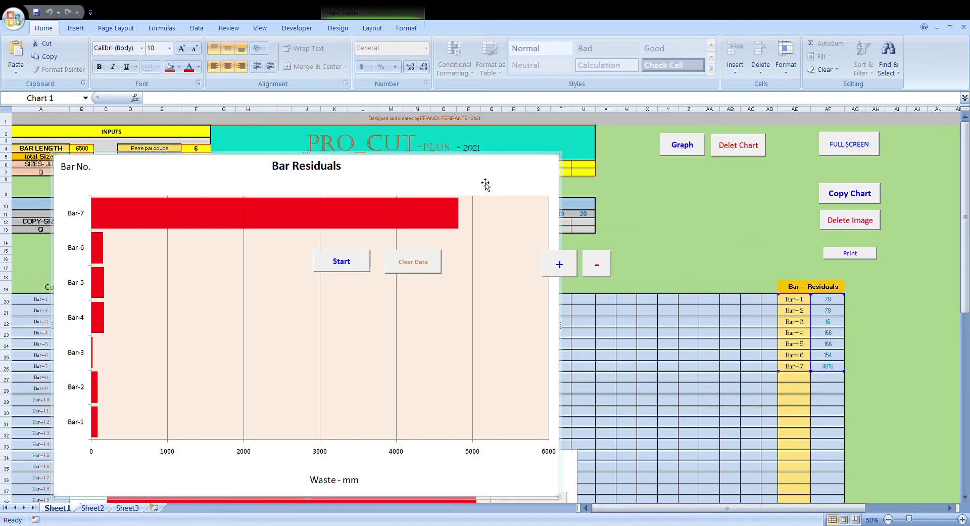
pyautogui.click(598, 266)
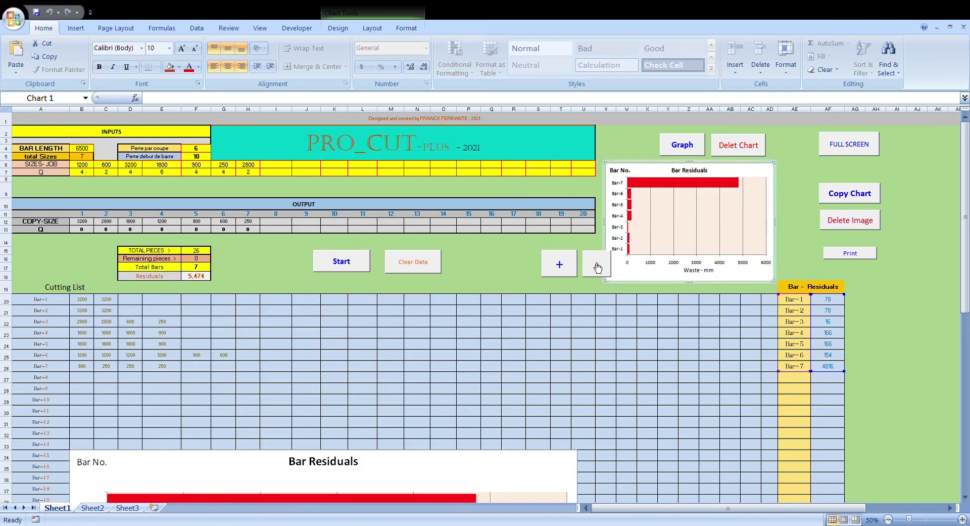
# - Move the copied Bar Residuals picture to about row 33, starting near column I, clear of the filled cutting list rows
pyautogui.click(551, 470)
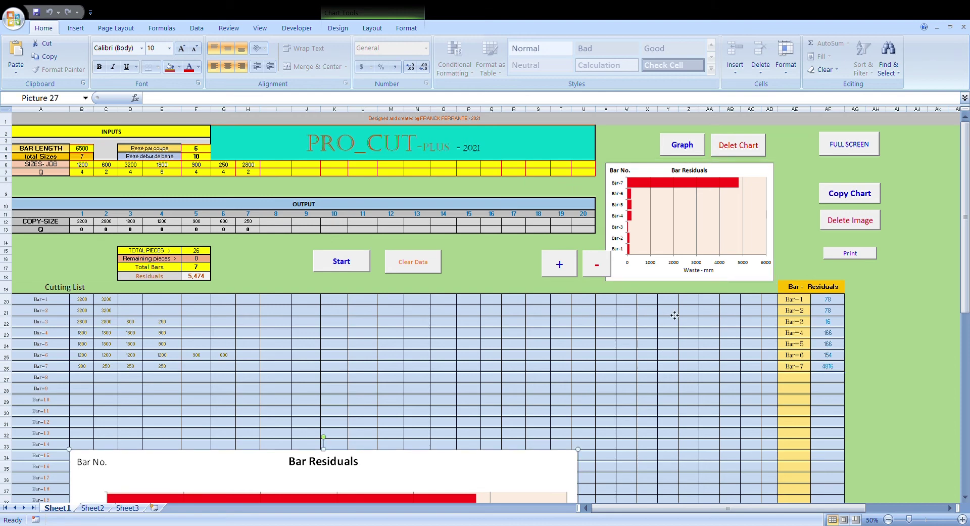
pyautogui.scroll(-4, 842, 325)
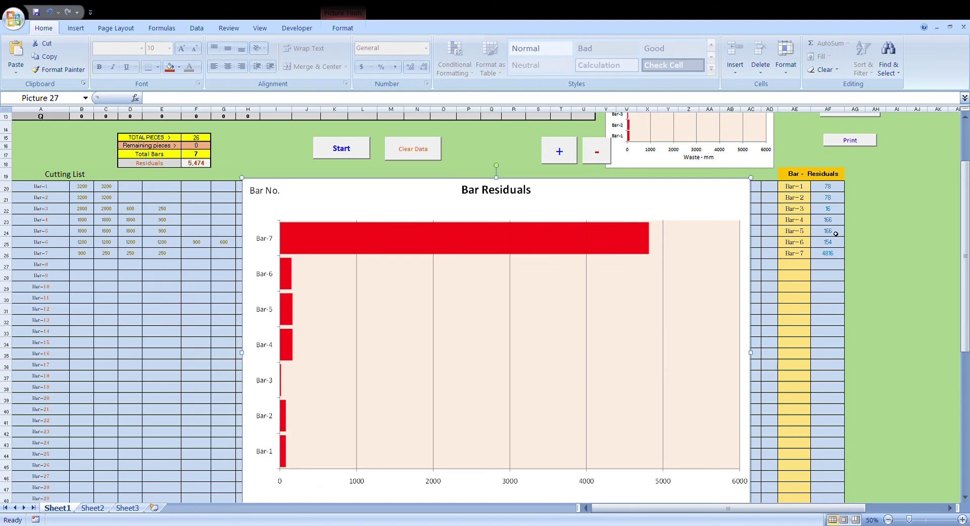
pyautogui.scroll(1, 907, 280)
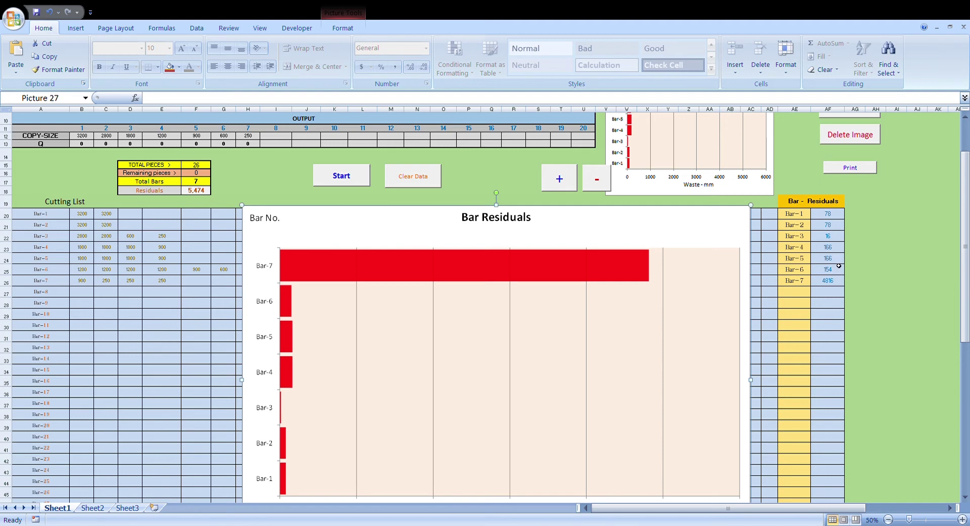
pyautogui.scroll(-2, 405, 445)
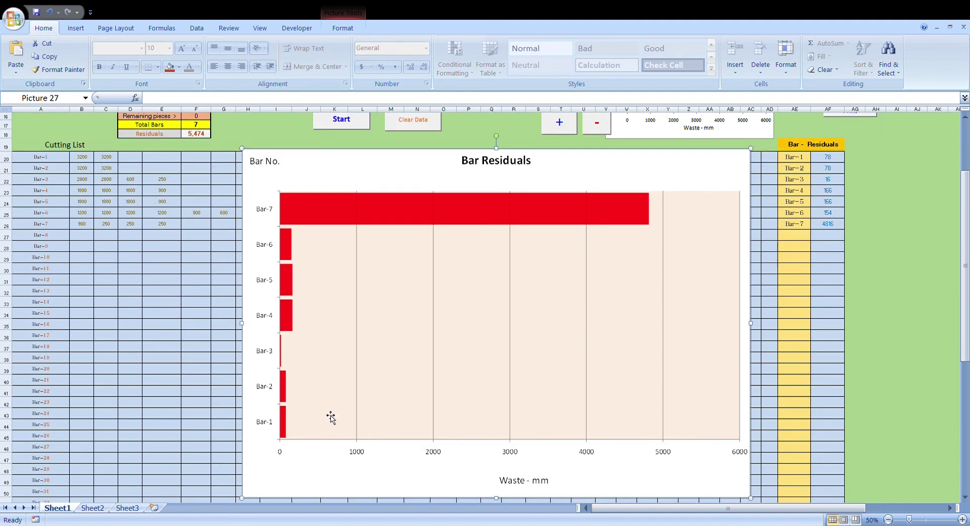
pyautogui.scroll(5, 331, 397)
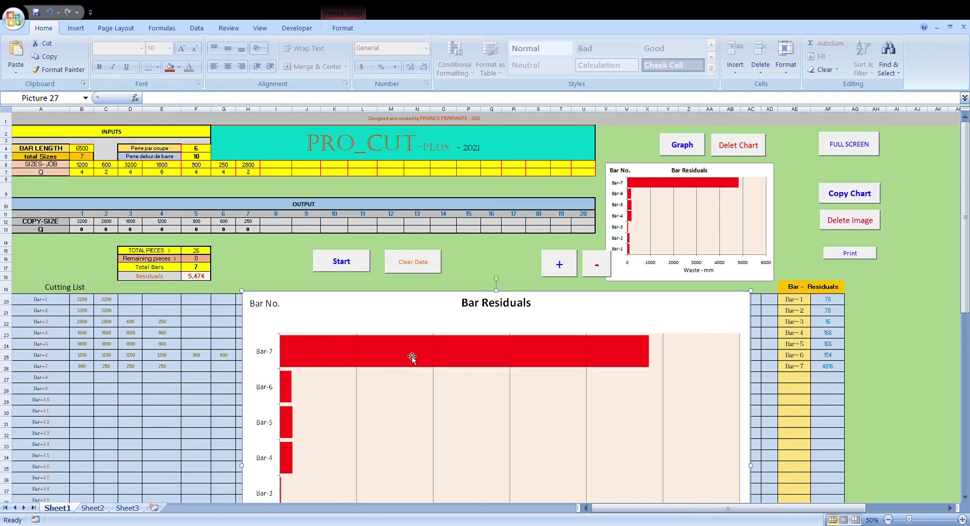
pyautogui.scroll(-2, 695, 357)
pyautogui.moveTo(404, 273); pyautogui.dragTo(441, 422)
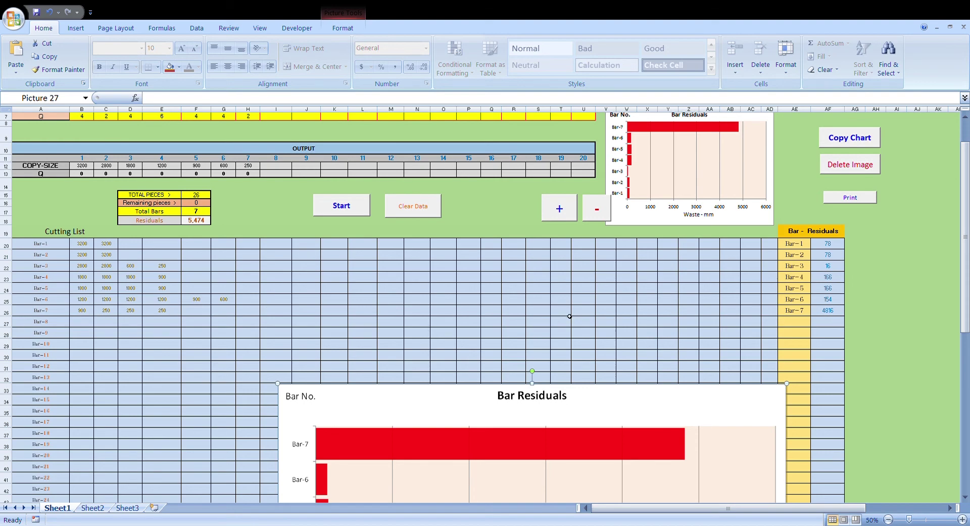
# - Delete the copied Bar Residuals picture from the sheet
pyautogui.scroll(-8, 619, 425)
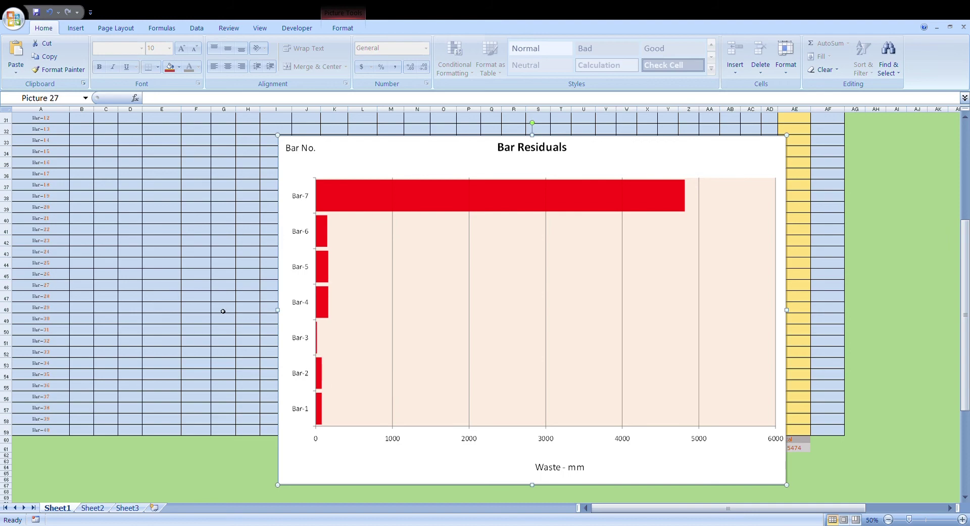
pyautogui.scroll(8, 223, 310)
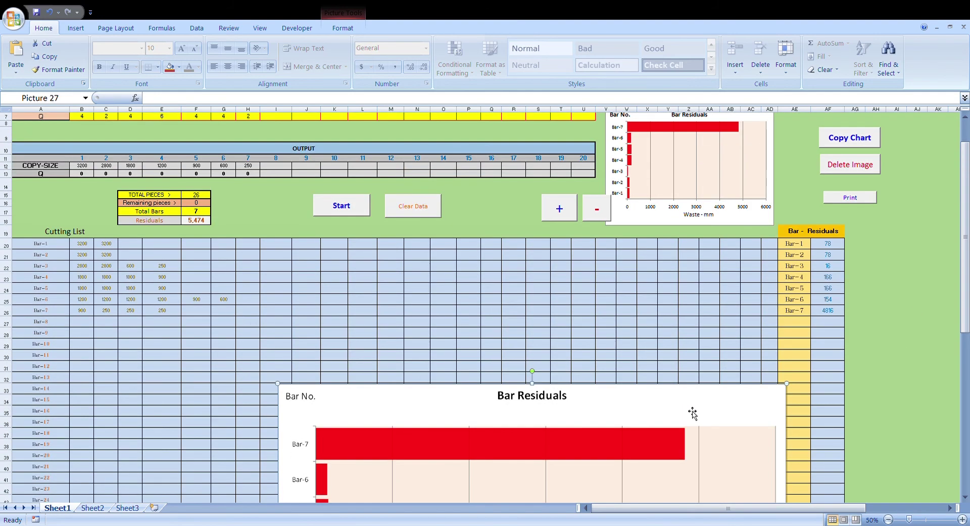
pyautogui.scroll(-5, 690, 408)
pyautogui.scroll(7, 814, 354)
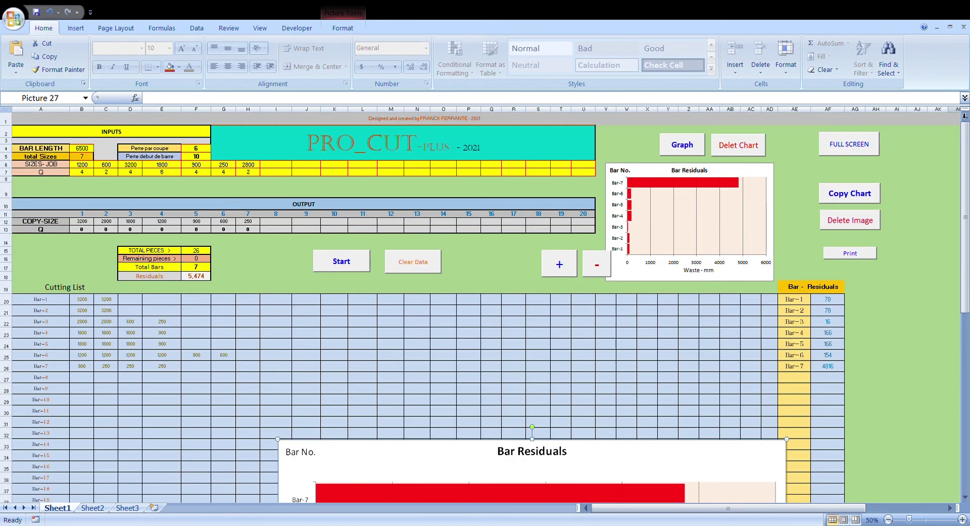
pyautogui.click(860, 220)
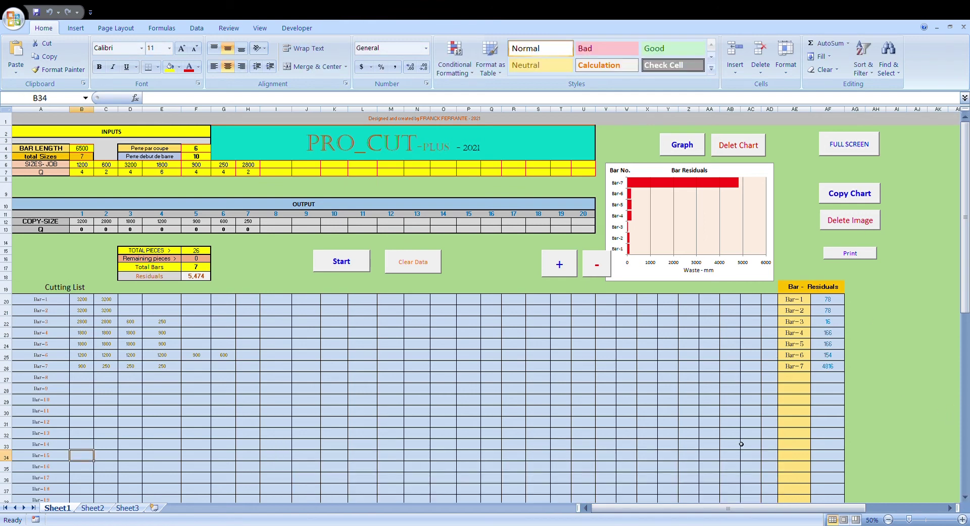
# - Preview the printout of the cutting list with bar residuals and close the preview
pyautogui.click(743, 178)
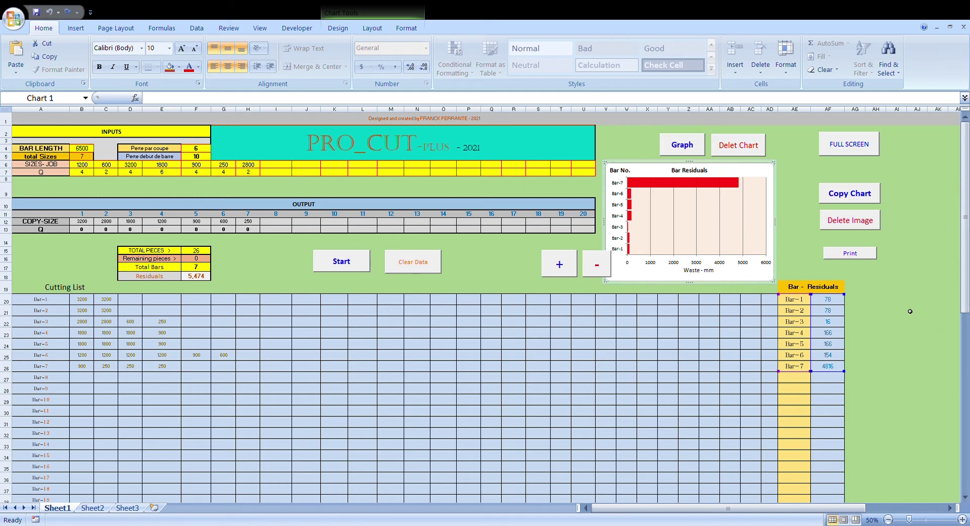
pyautogui.click(850, 255)
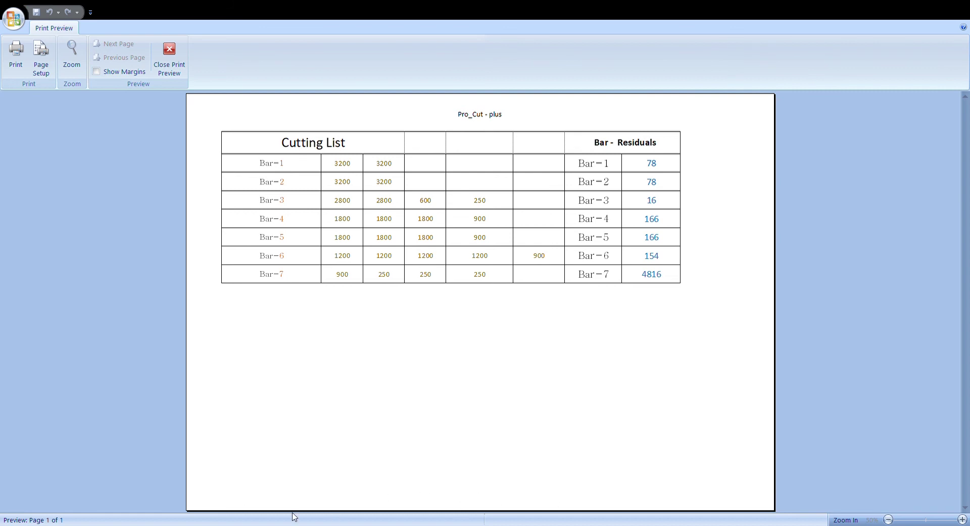
pyautogui.click(176, 71)
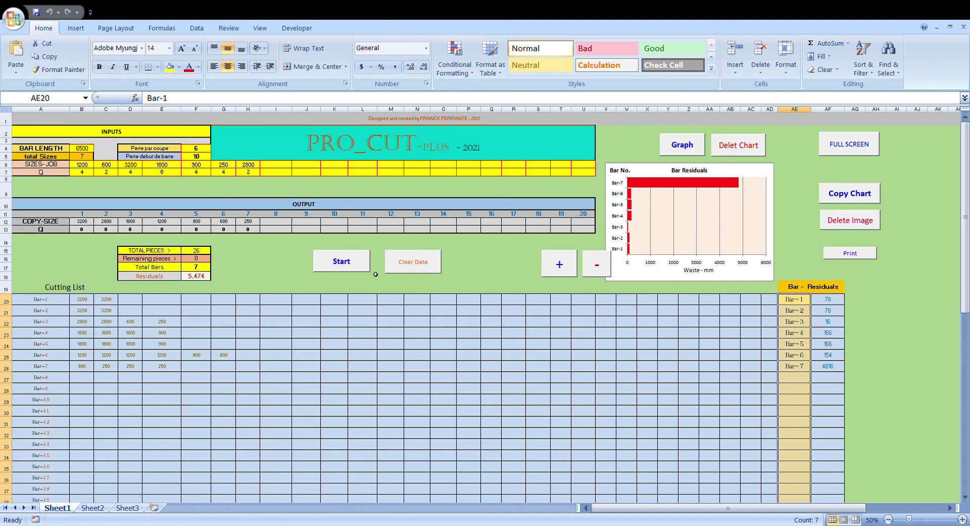
# - Delete the Bar Residuals chart, confirming the restart, and reopen the workbook with macros enabled, dismissing the welcome message
pyautogui.click(750, 147)
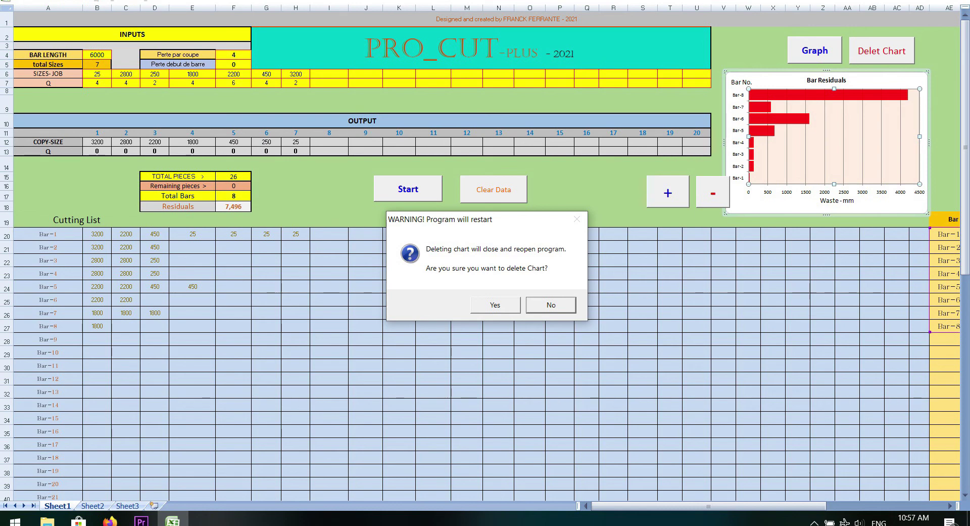
pyautogui.press('y')
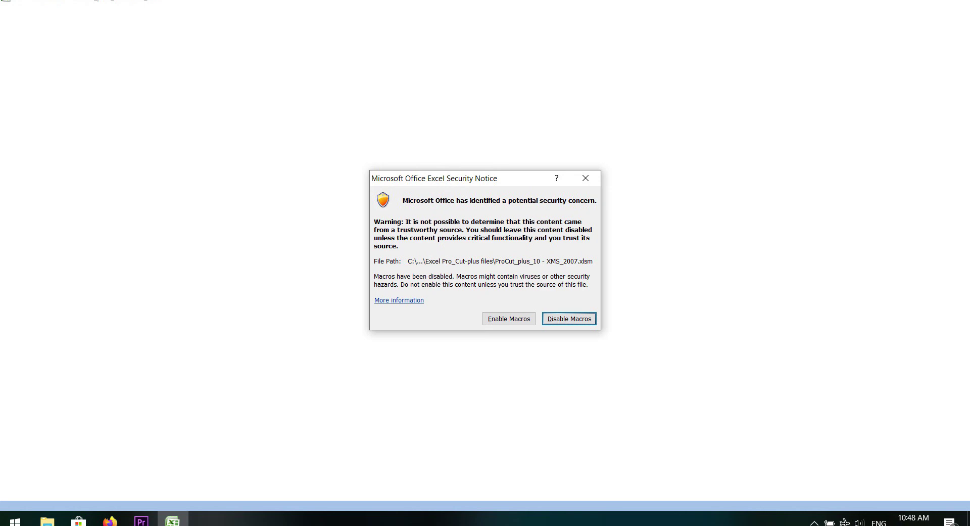
pyautogui.hotkey('alt', 'e')
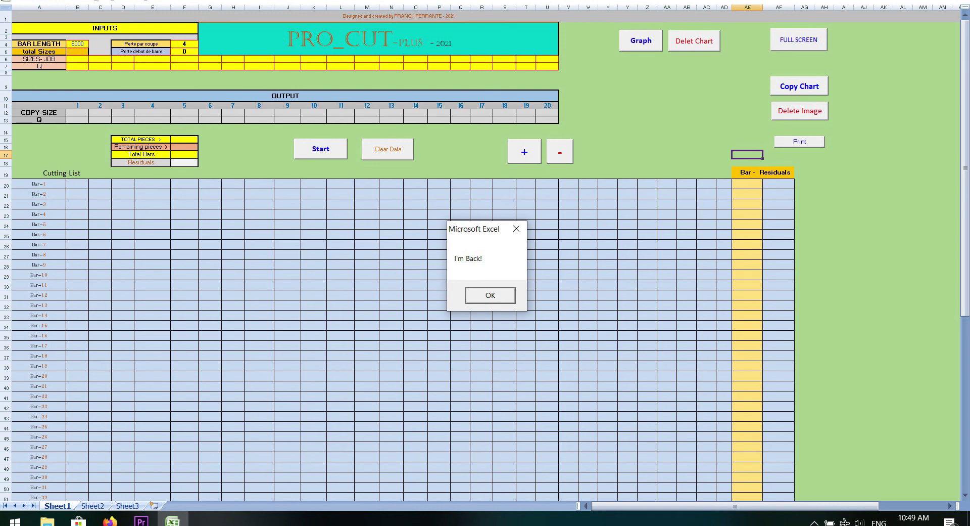
pyautogui.press('Return')
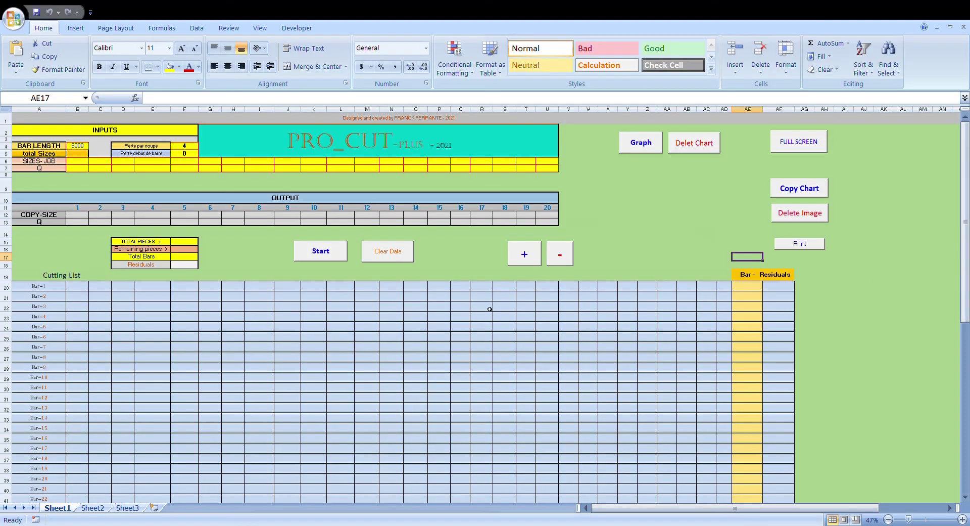